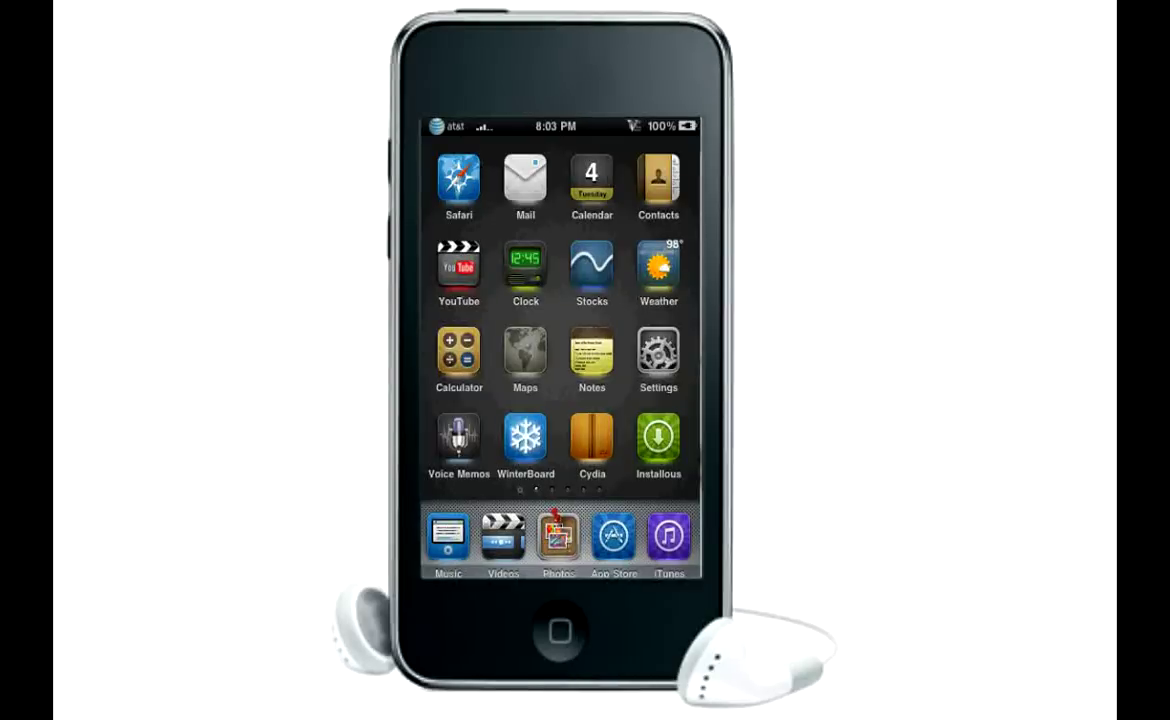
Open Cydia, search its packages for "ifile" and open the iFile package details.
{"action": "left_click", "coordinate": [588, 440]}
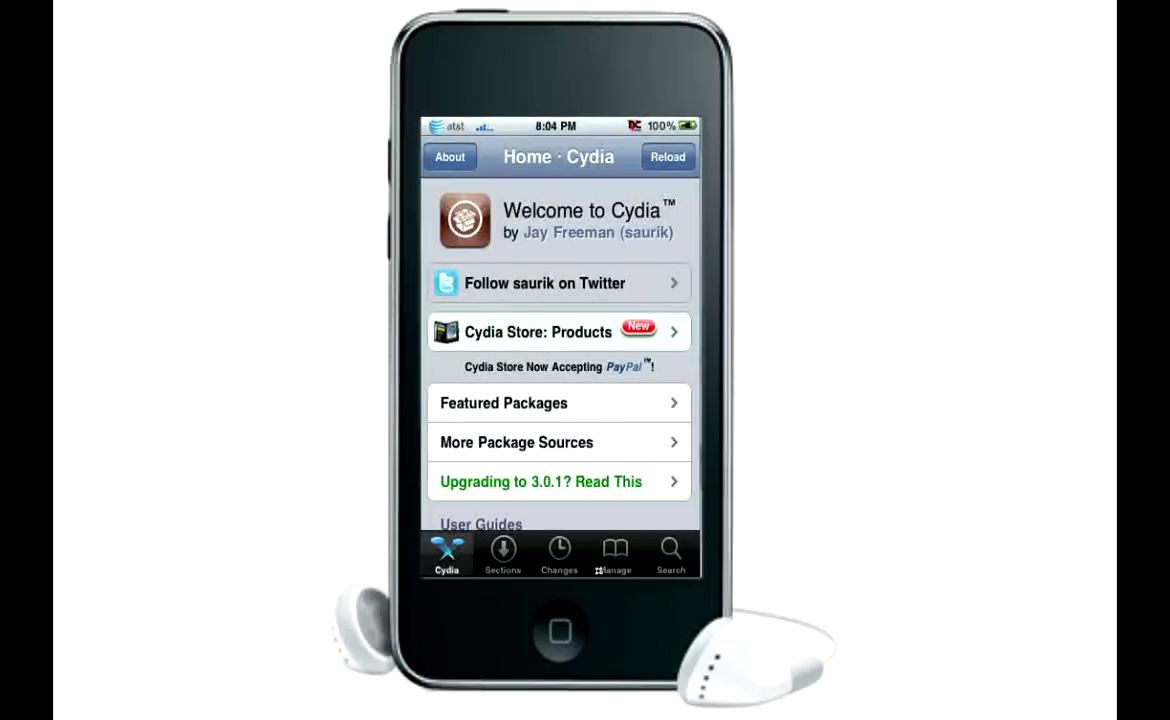
{"action": "left_click", "coordinate": [672, 551]}
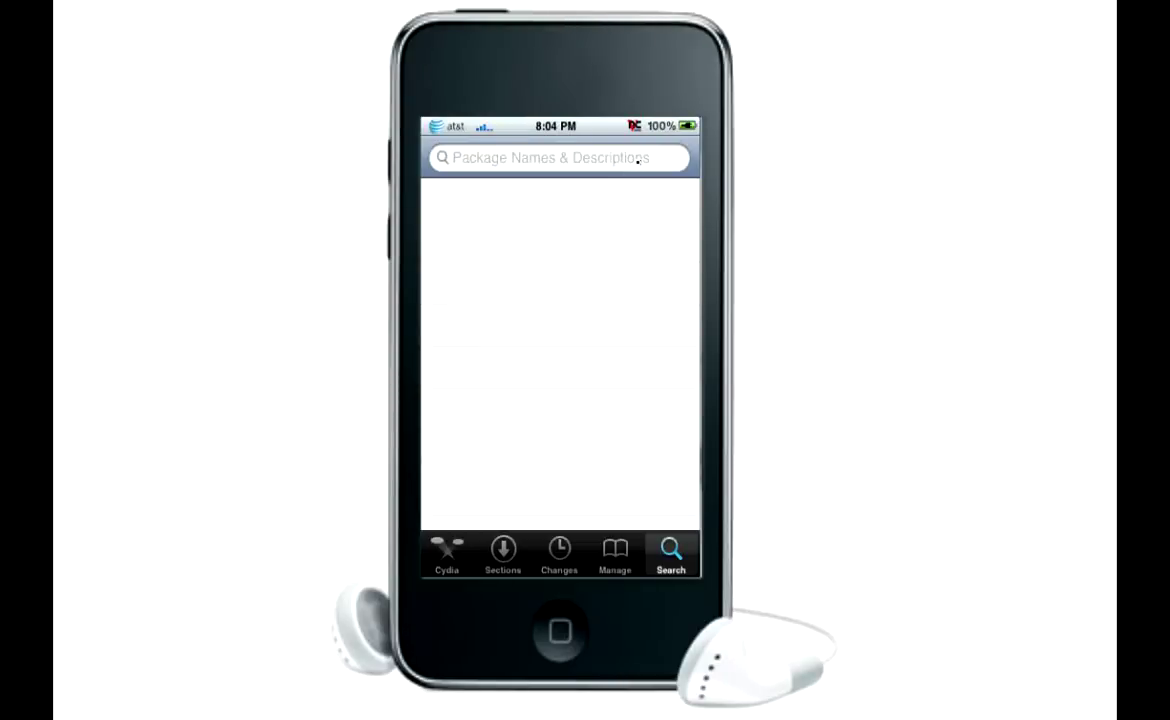
{"action": "left_click", "coordinate": [637, 161]}
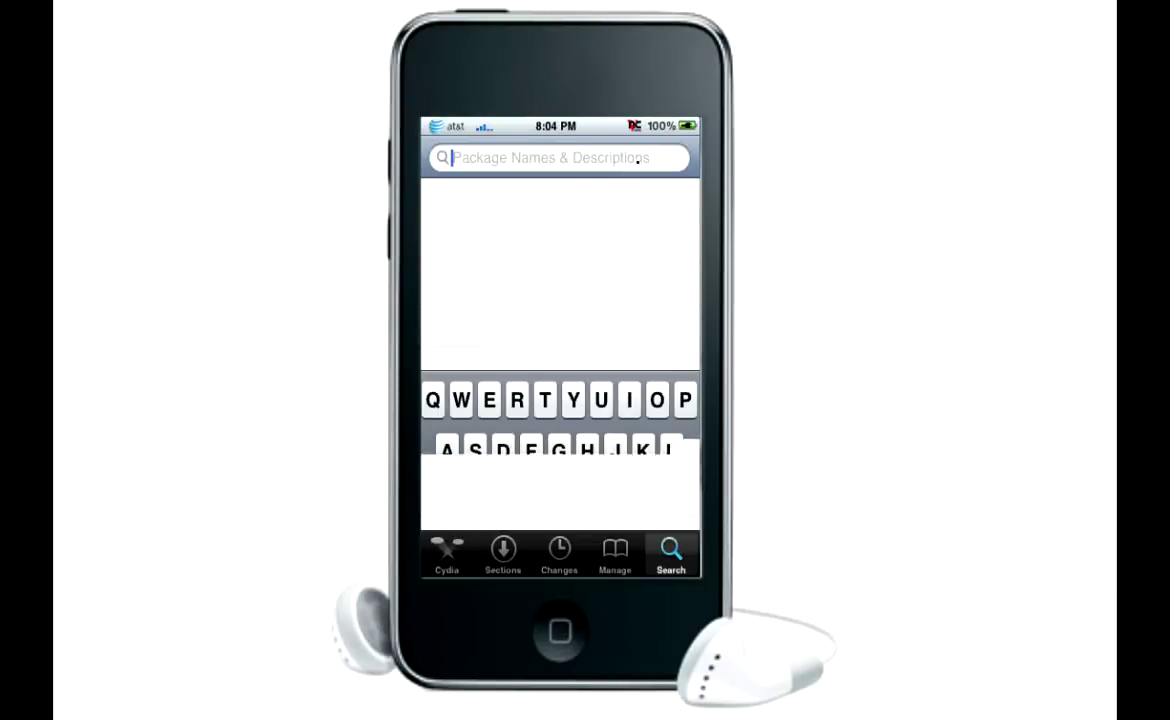
{"action": "left_click", "coordinate": [629, 400]}
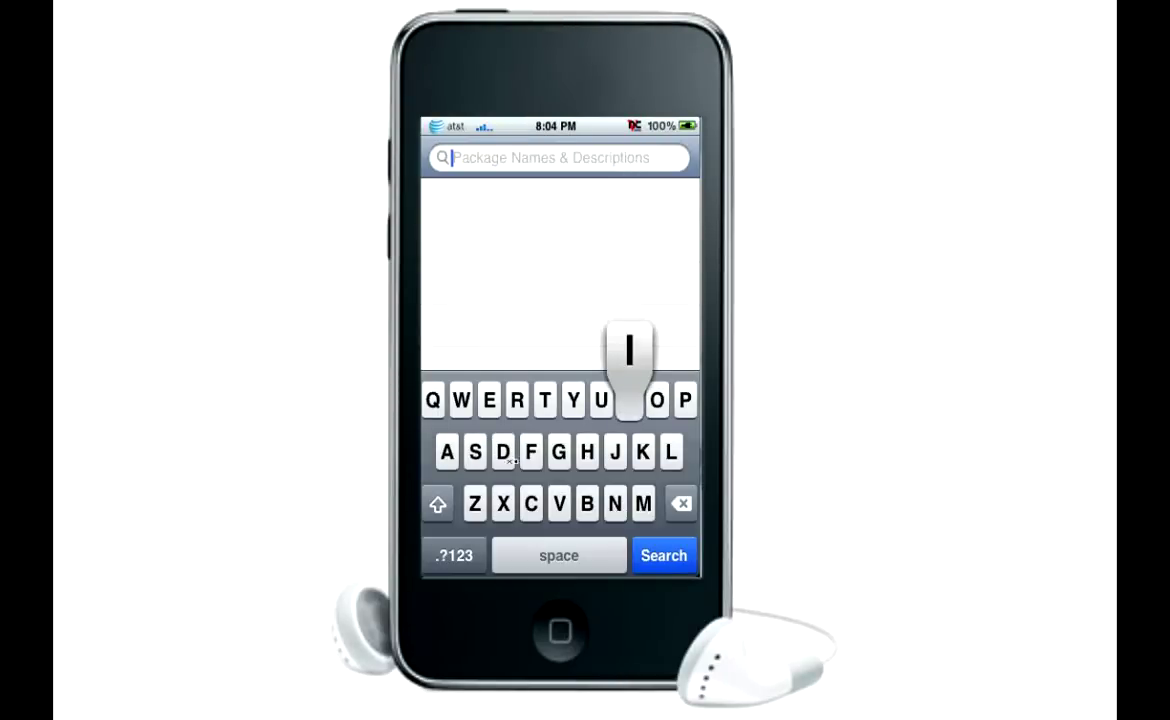
{"action": "left_click", "coordinate": [531, 452]}
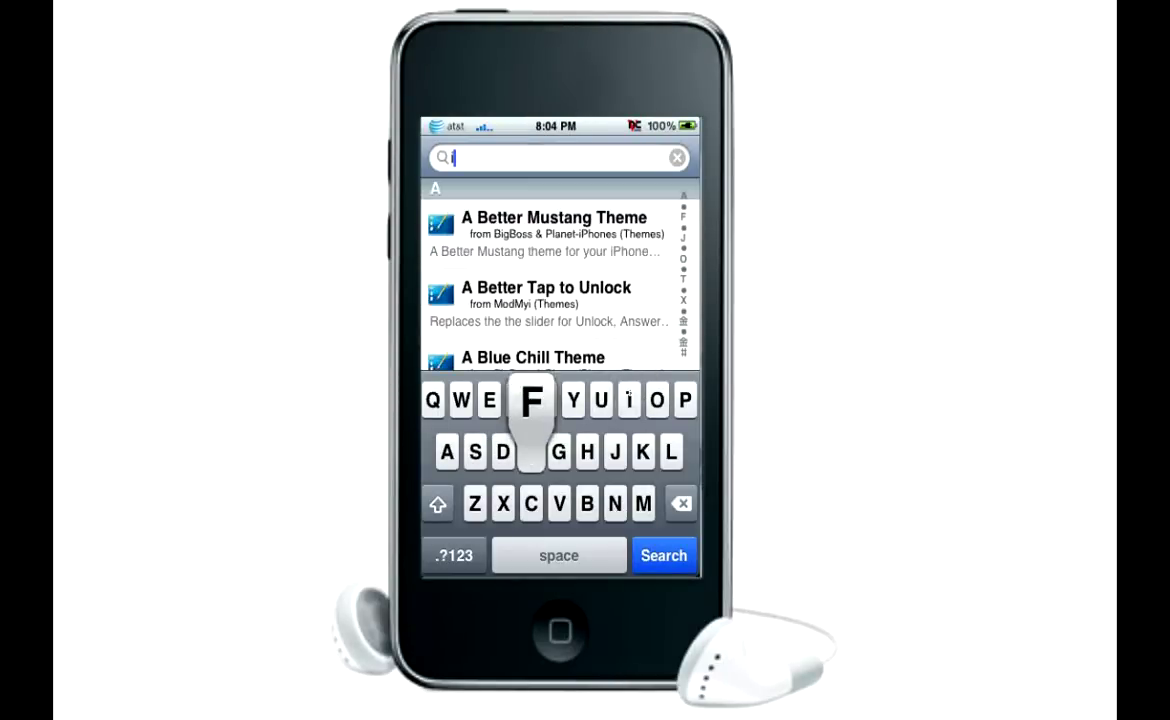
{"action": "left_click", "coordinate": [629, 400]}
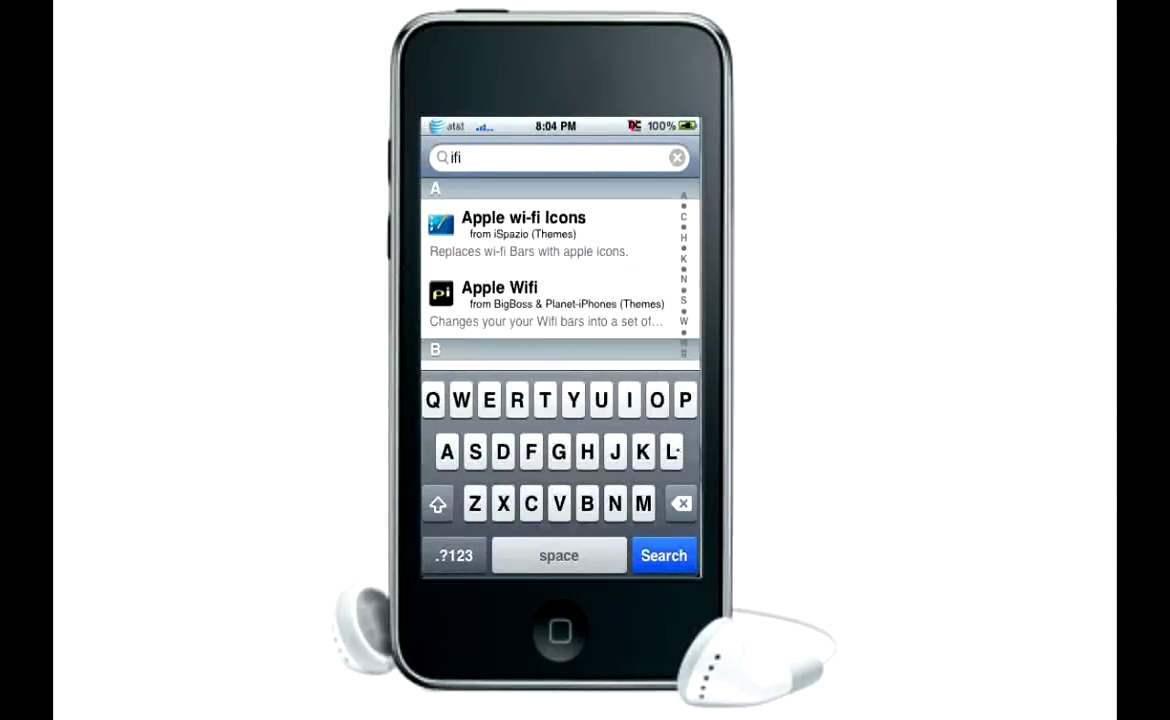
{"action": "left_click", "coordinate": [671, 452]}
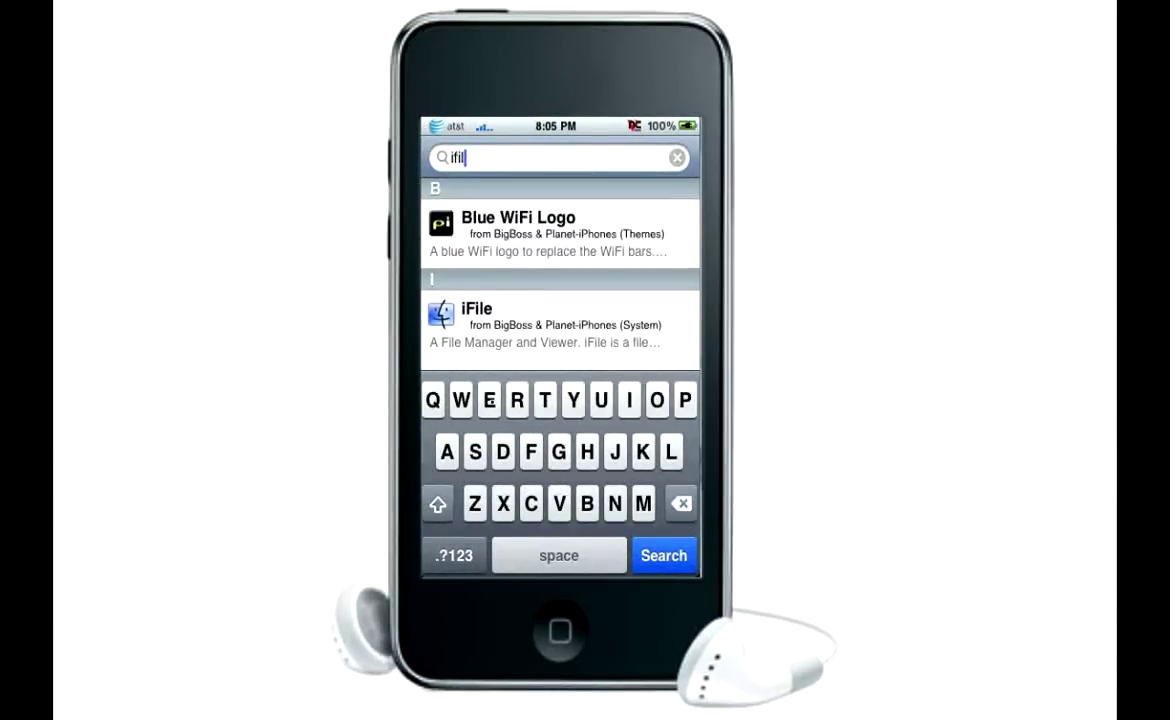
{"action": "left_click", "coordinate": [489, 400]}
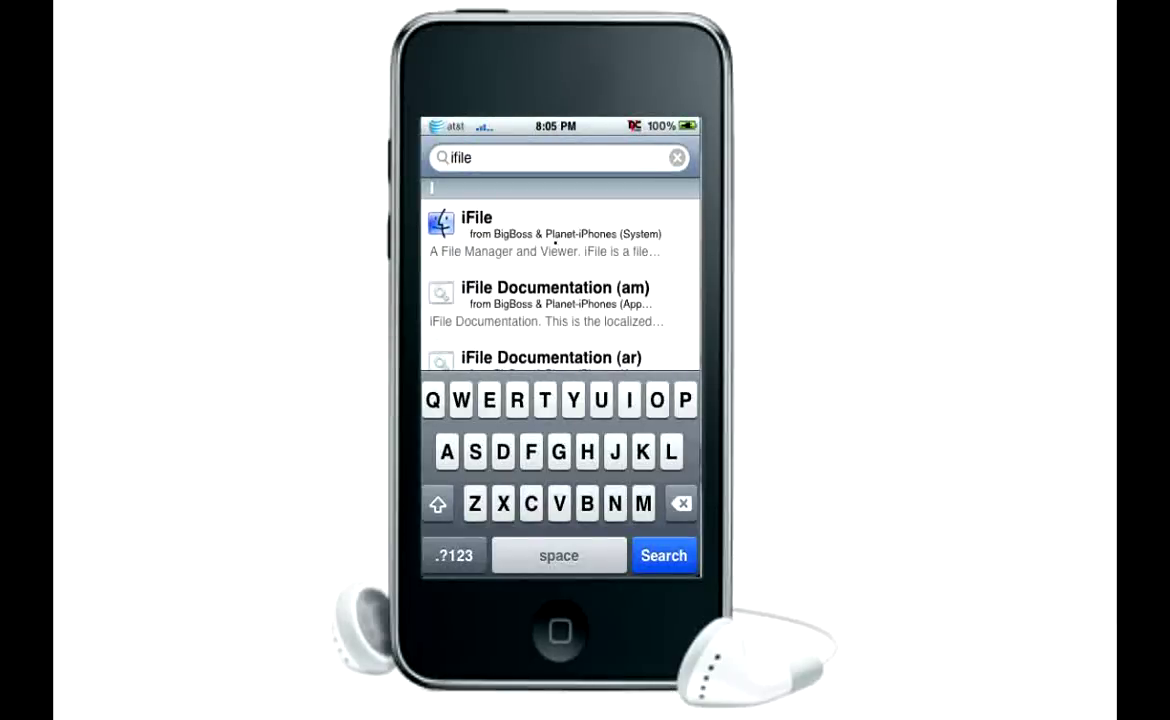
{"action": "left_click", "coordinate": [555, 241]}
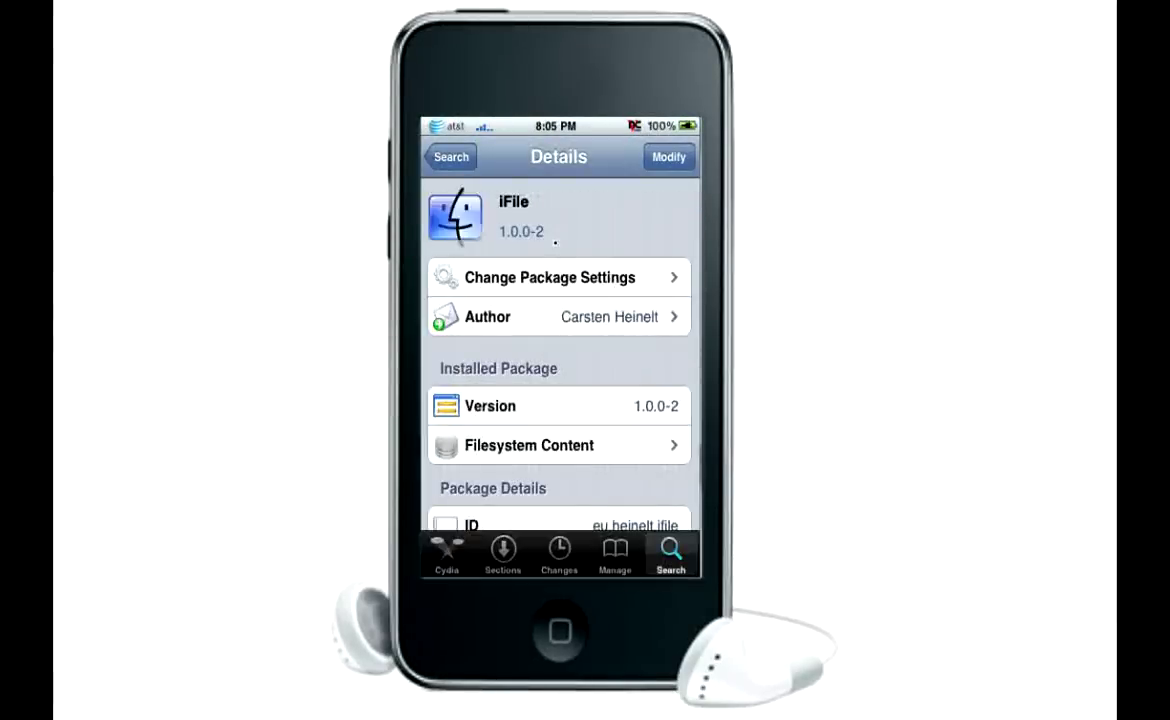
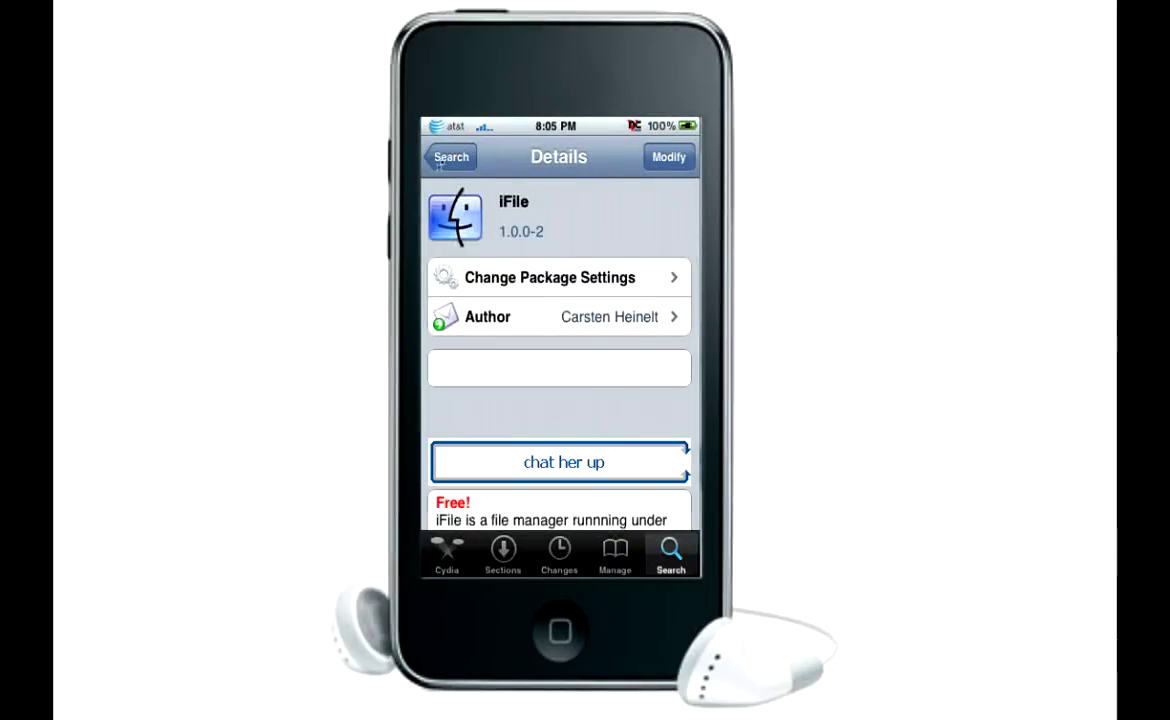
Clear the package search, search for "slide to" instead and view the Slide to Unlock Killer package details.
{"action": "left_click", "coordinate": [451, 157]}
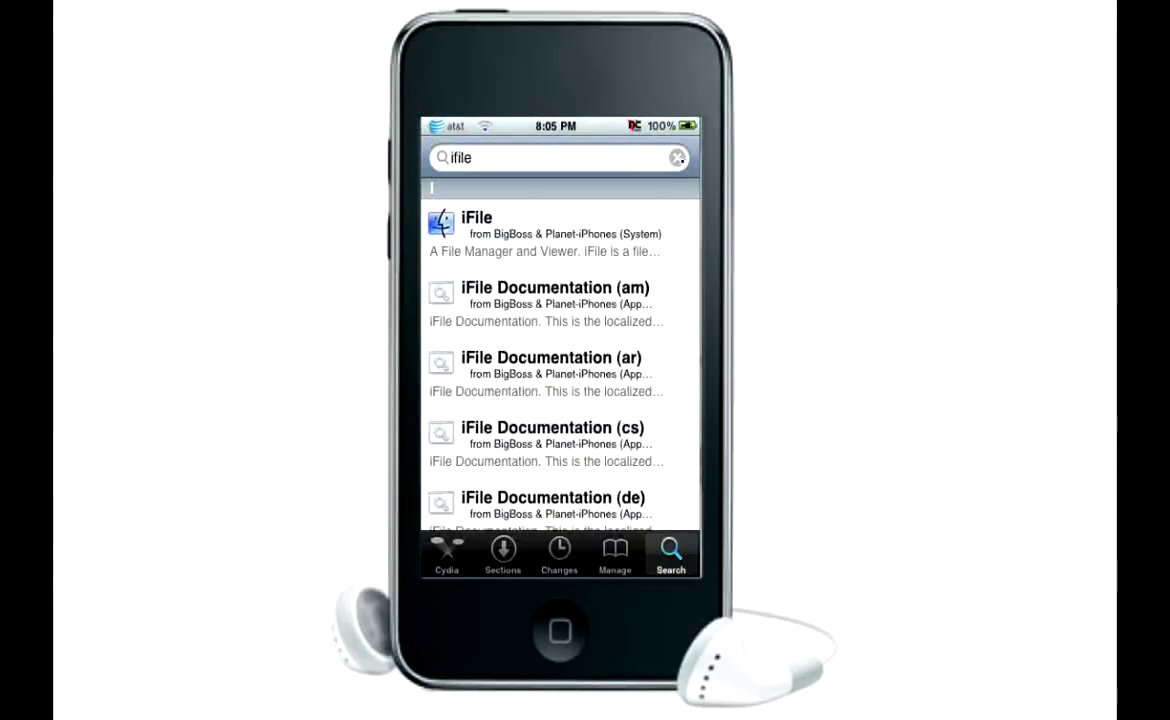
{"action": "left_click", "coordinate": [678, 157]}
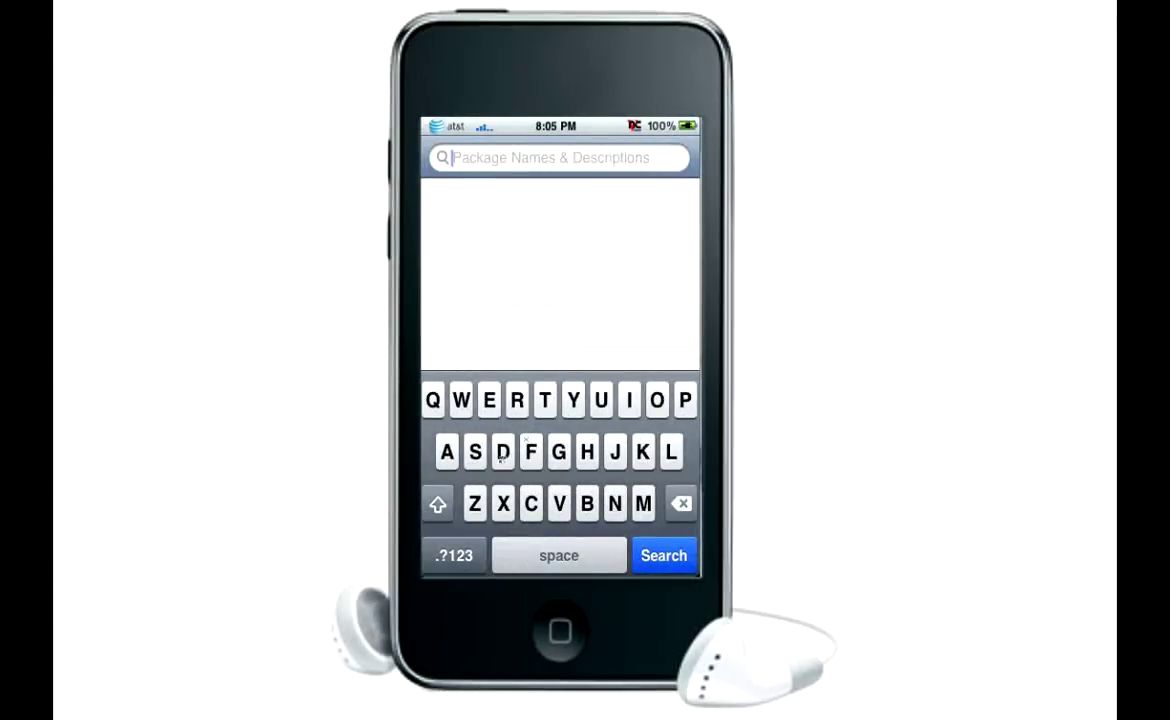
{"action": "type", "text": "s"}
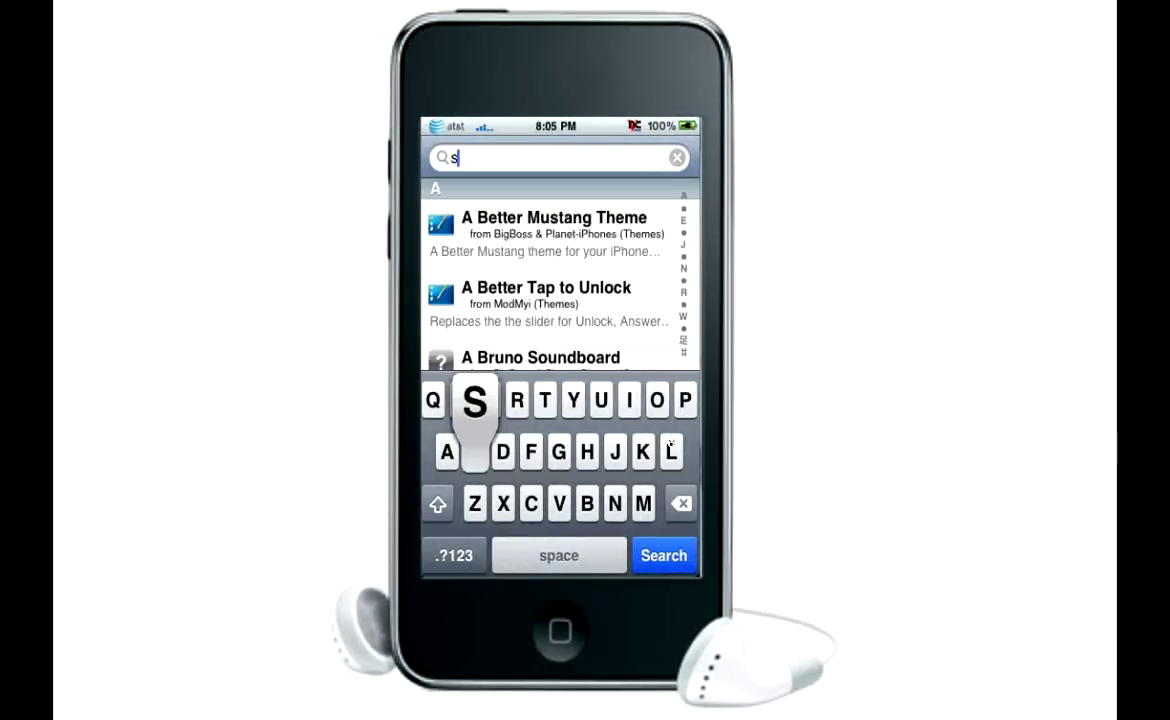
{"action": "type", "text": "l"}
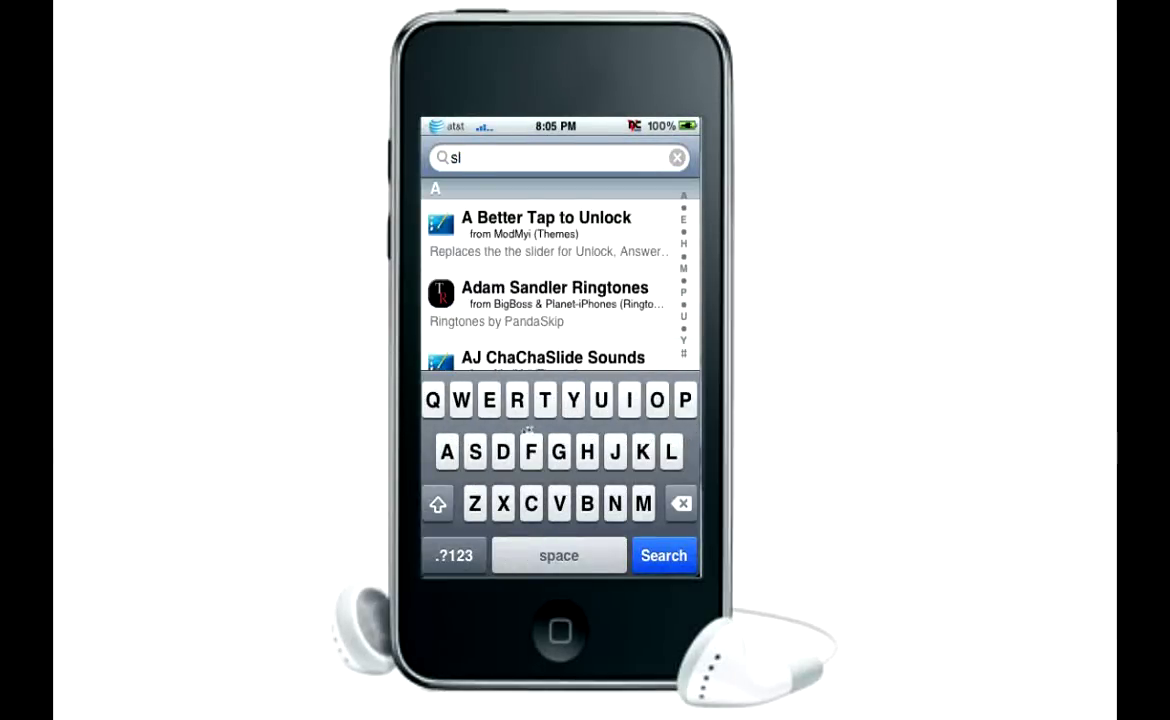
{"action": "type", "text": "ide"}
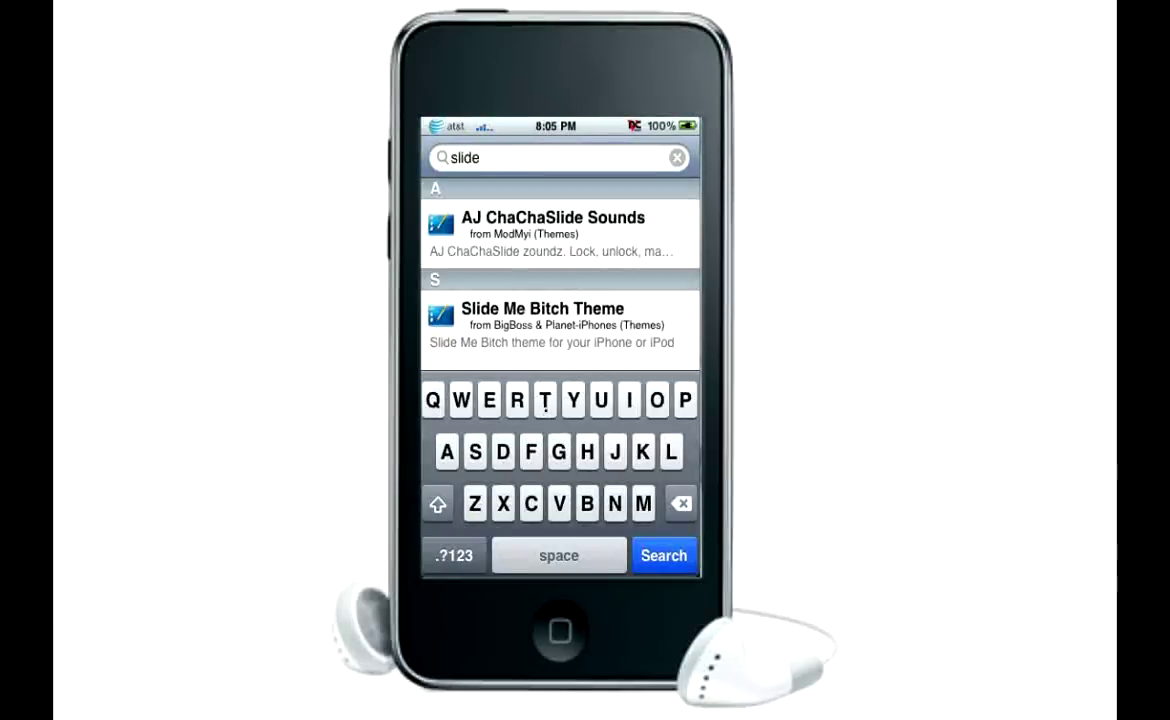
{"action": "type", "text": " to"}
{"action": "left_click", "coordinate": [571, 246]}
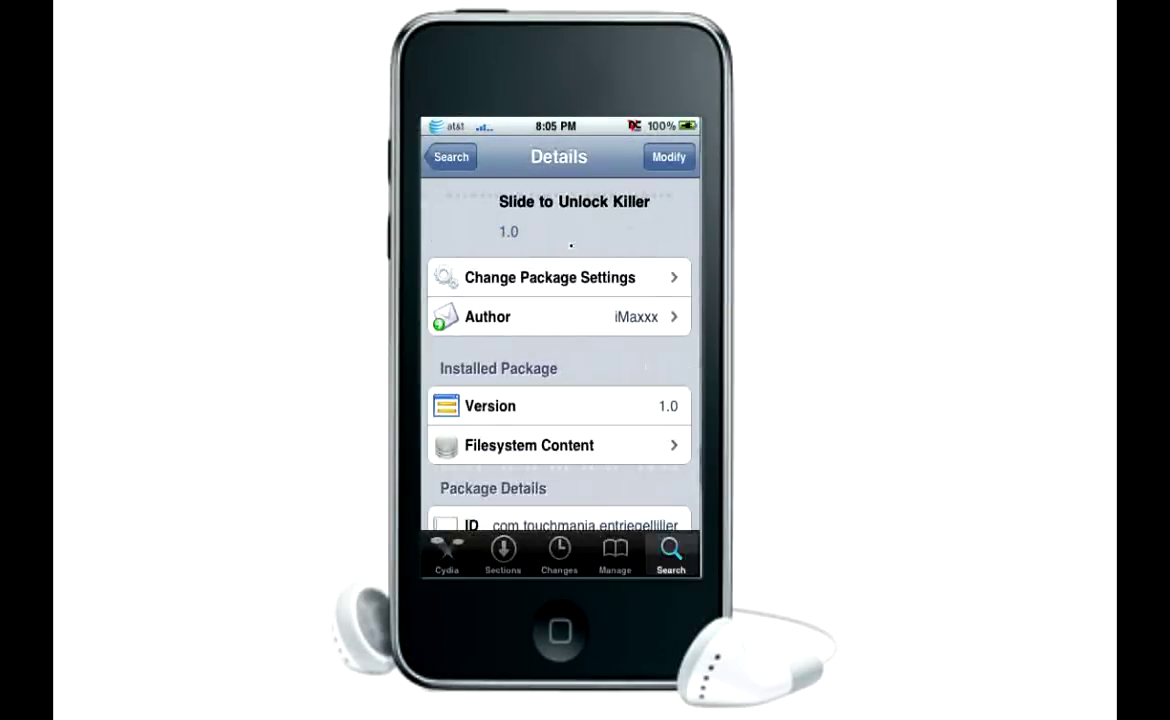
{"action": "mouse_move", "coordinate": [570, 470]}
{"action": "left_mouse_down"}
{"action": "mouse_move", "coordinate": [571, 325]}
{"action": "mouse_move", "coordinate": [570, 462]}
{"action": "left_mouse_up"}
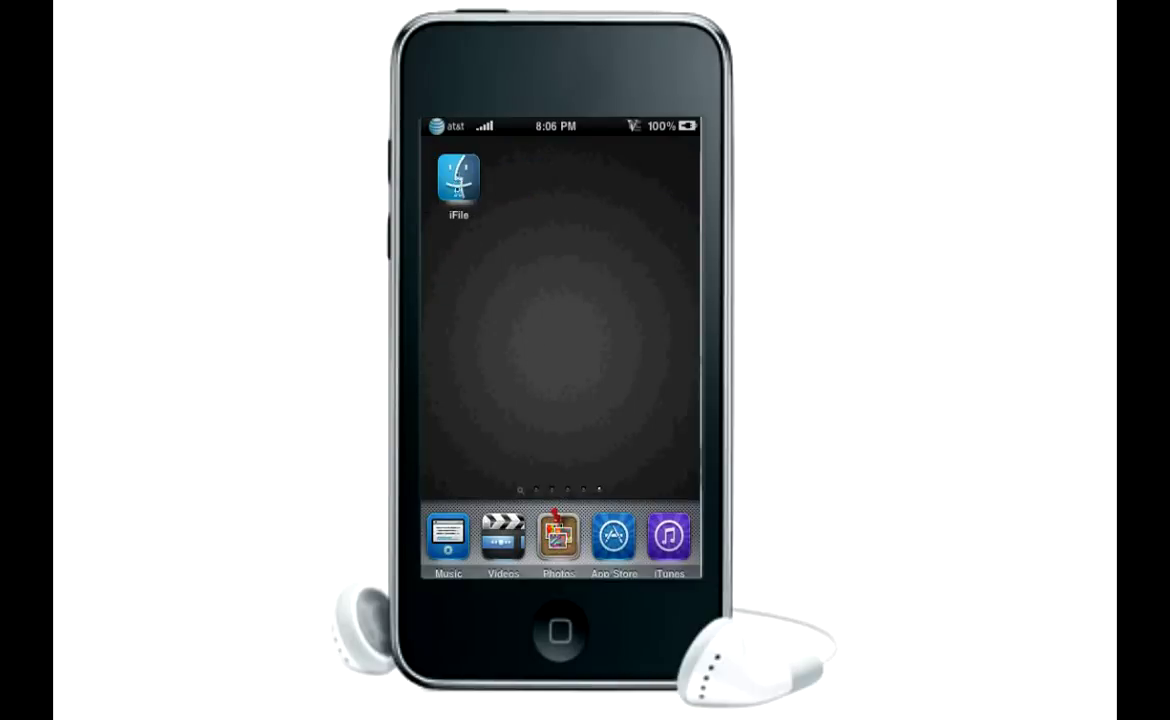
Switch to iFile, check that Hidden Files is on in the preferences and close them with the settings accepted.
{"action": "left_click", "coordinate": [458, 175]}
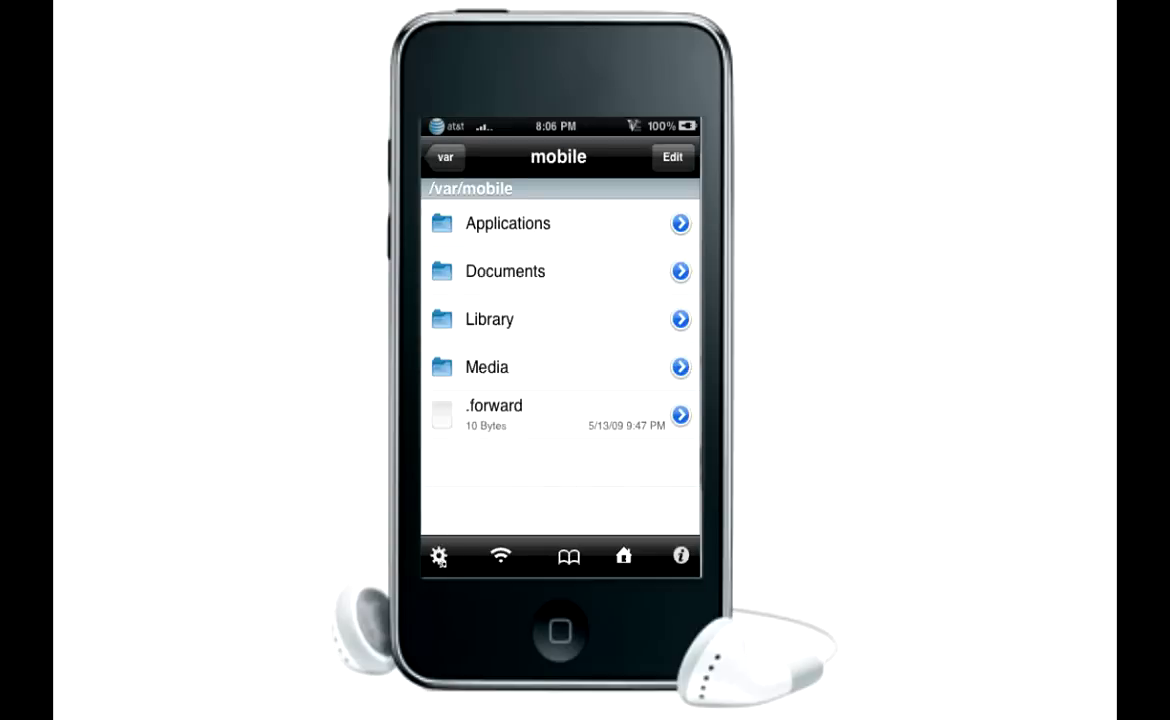
{"action": "left_click", "coordinate": [438, 556]}
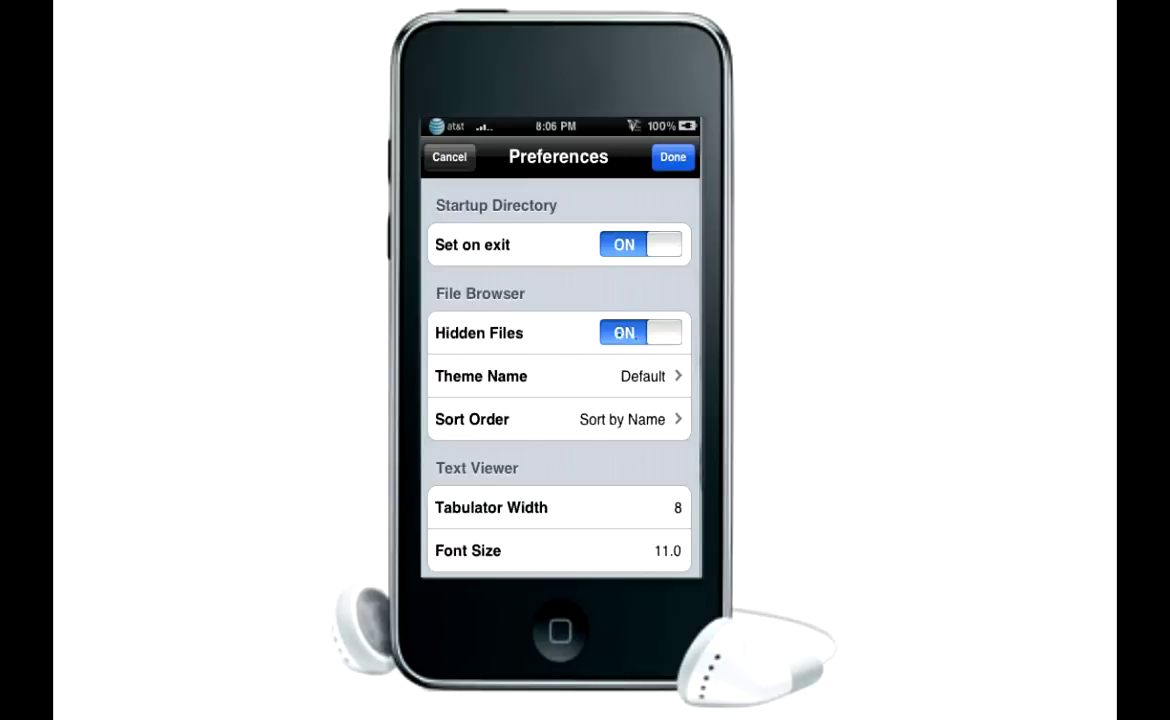
{"action": "left_click", "coordinate": [673, 157]}
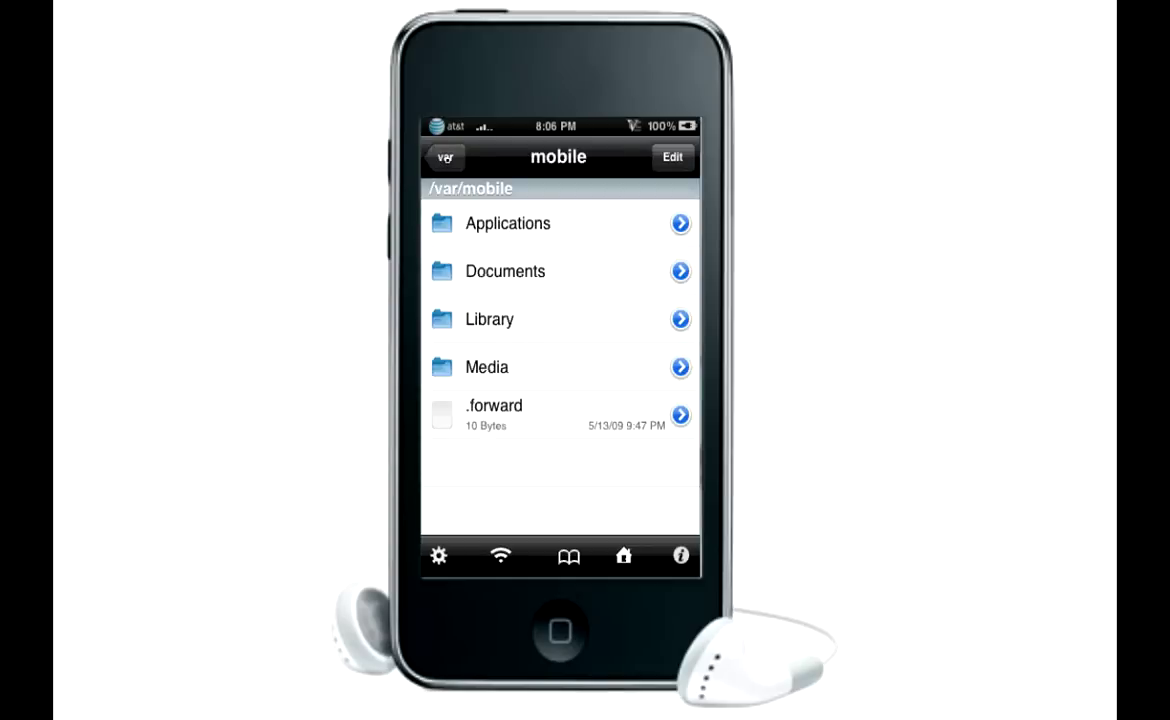
Browse from the mobile folder up to /var and into the Themes.O7hJiF folder inside stash.
{"action": "left_click", "coordinate": [445, 158]}
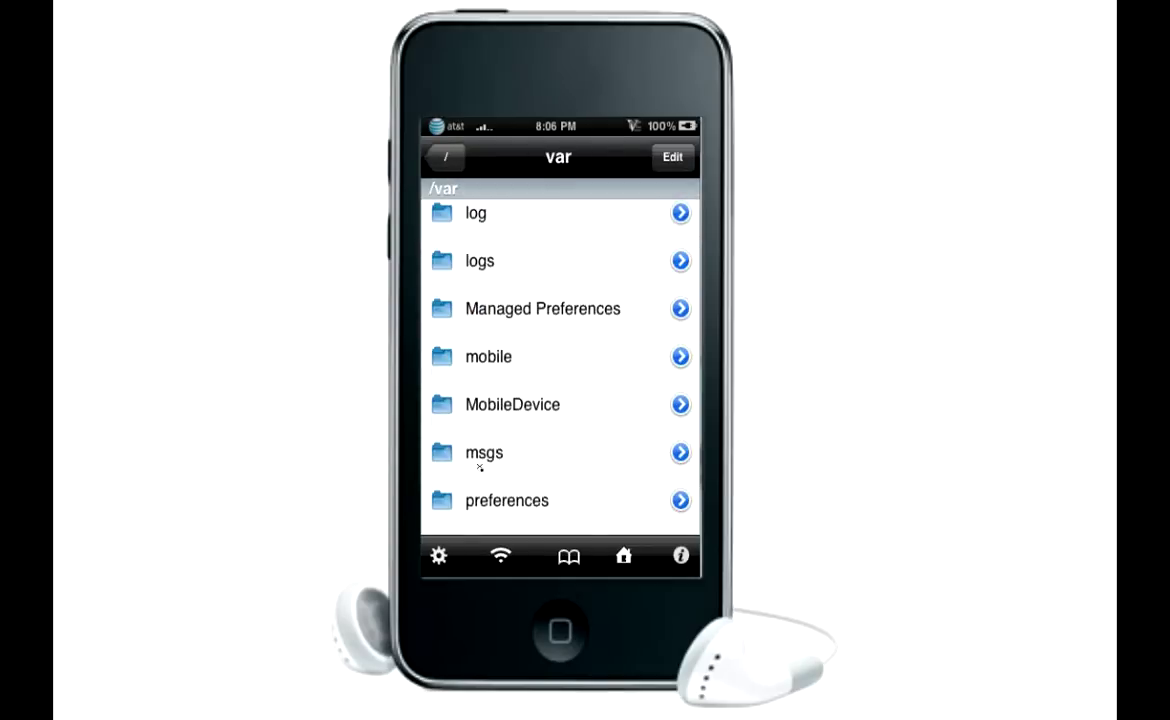
{"action": "left_click_drag", "start_coordinate": [482, 518], "coordinate": [510, 267]}
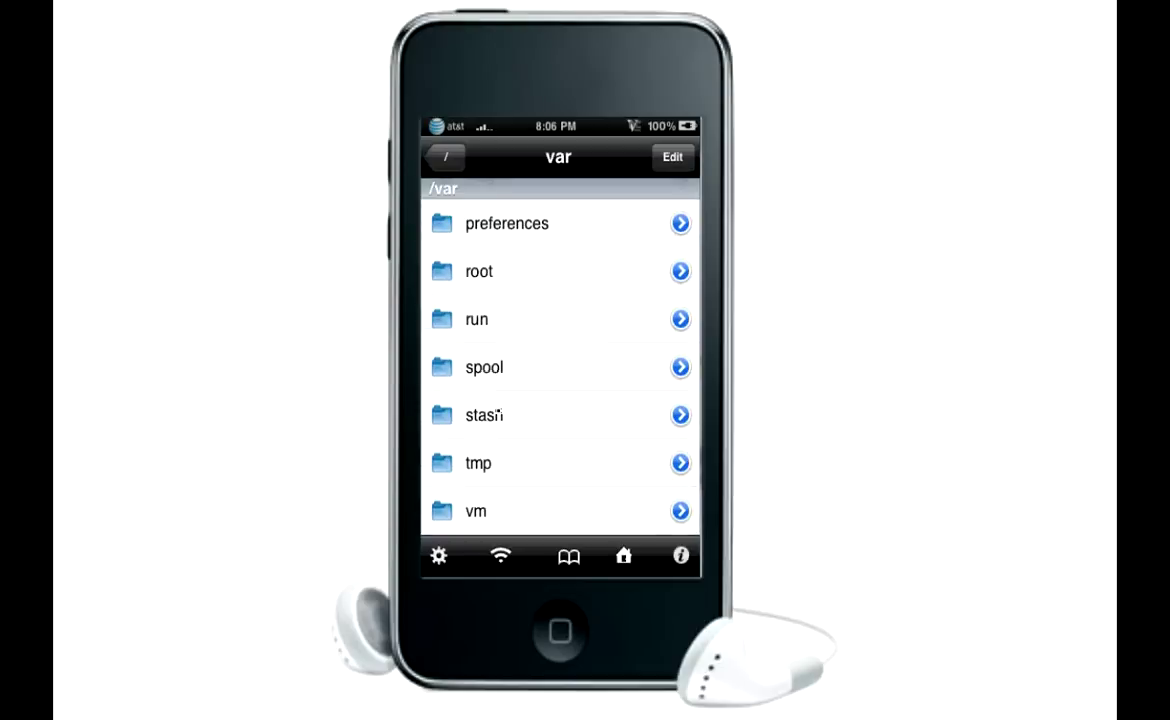
{"action": "left_click", "coordinate": [497, 415]}
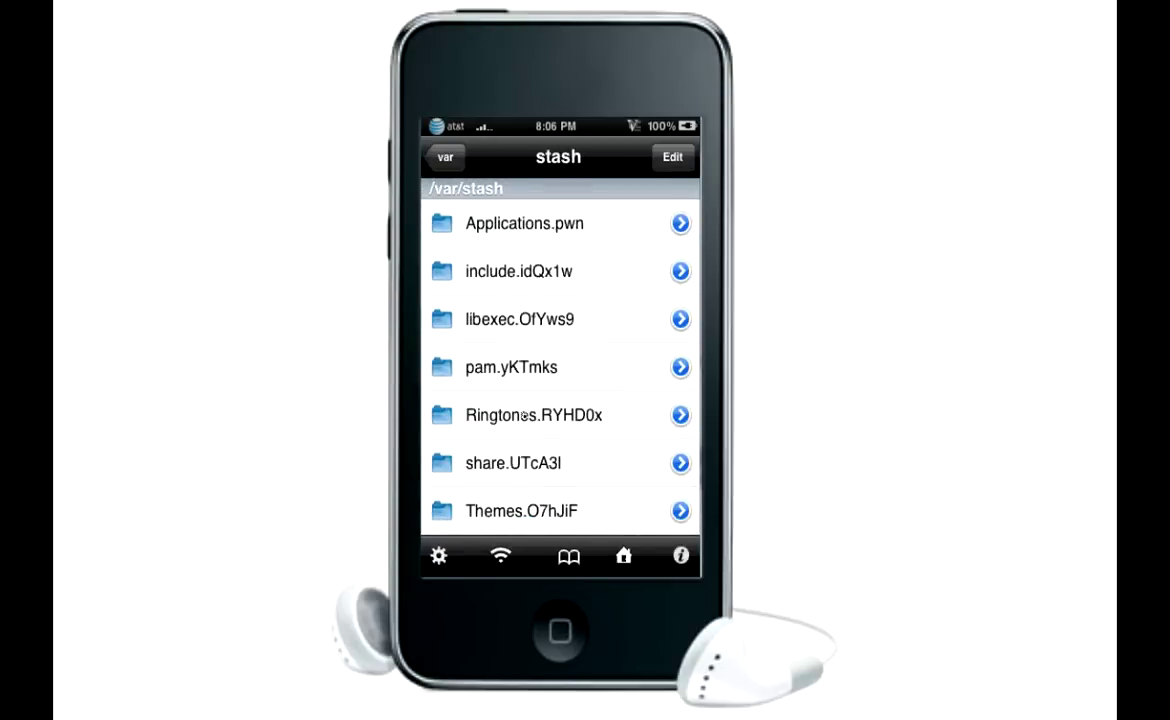
{"action": "left_click", "coordinate": [505, 511]}
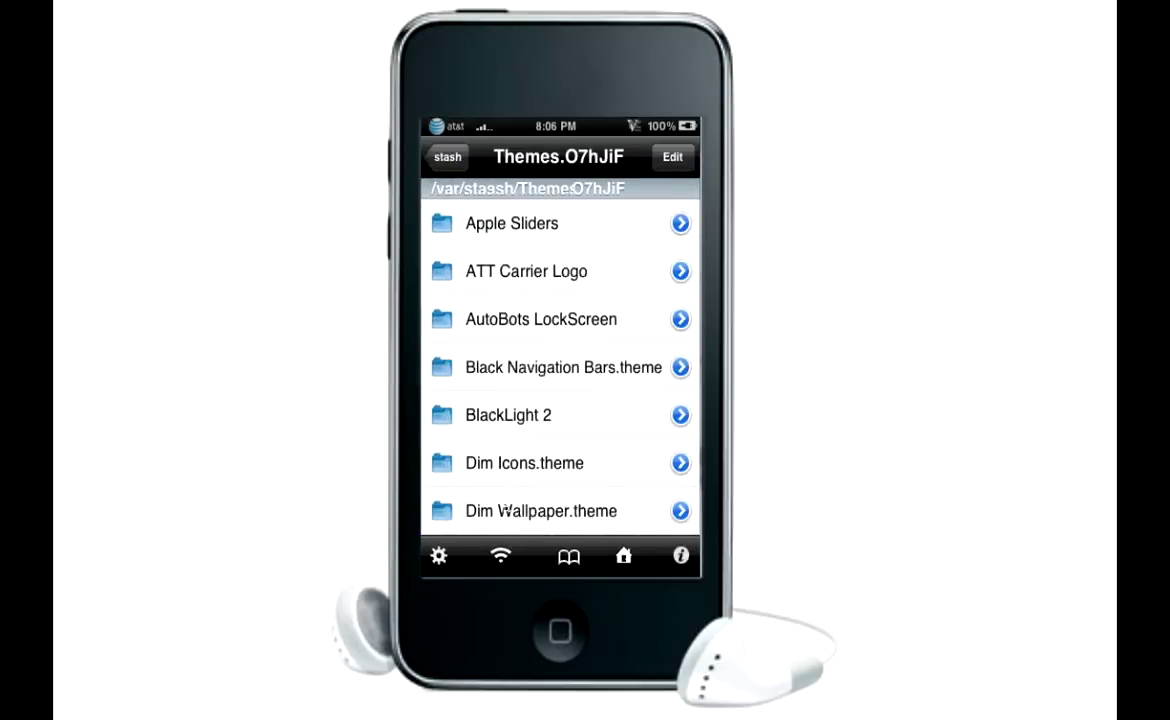
Open the SpringBoard.strings file in EntriegelKiller.theme, under Folders, SpringBoard.app, en.lproj.
{"action": "left_click_drag", "start_coordinate": [512, 508], "coordinate": [515, 300]}
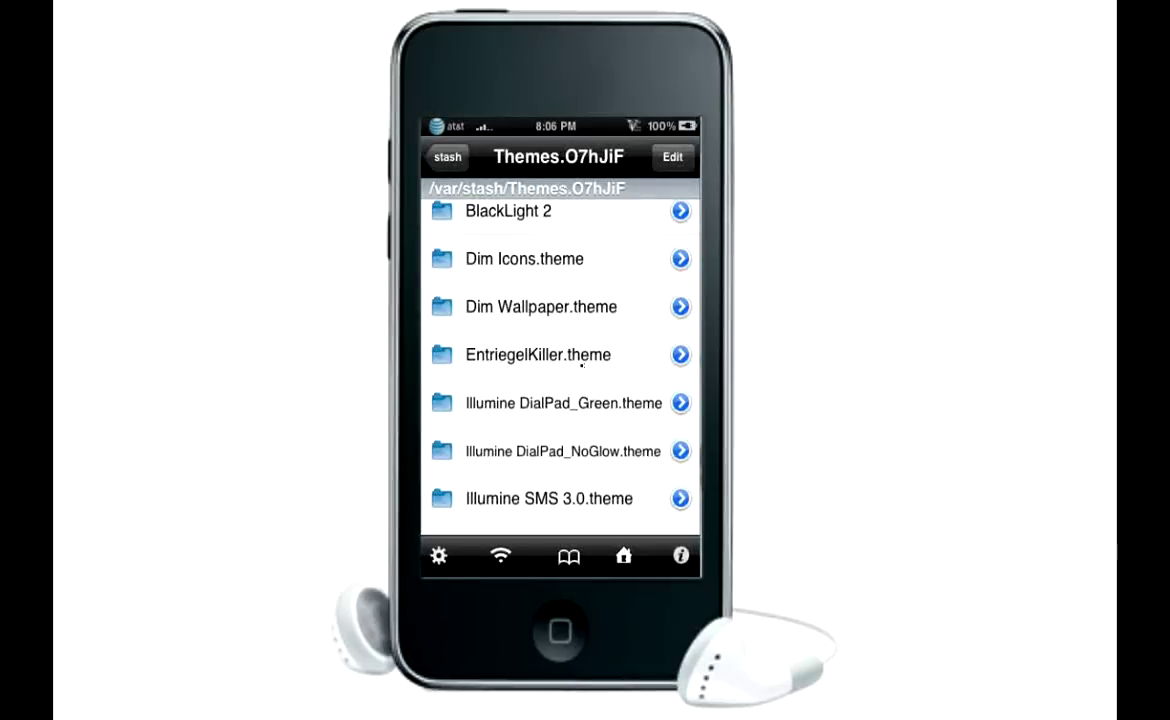
{"action": "left_click", "coordinate": [582, 360]}
{"action": "left_click", "coordinate": [588, 223]}
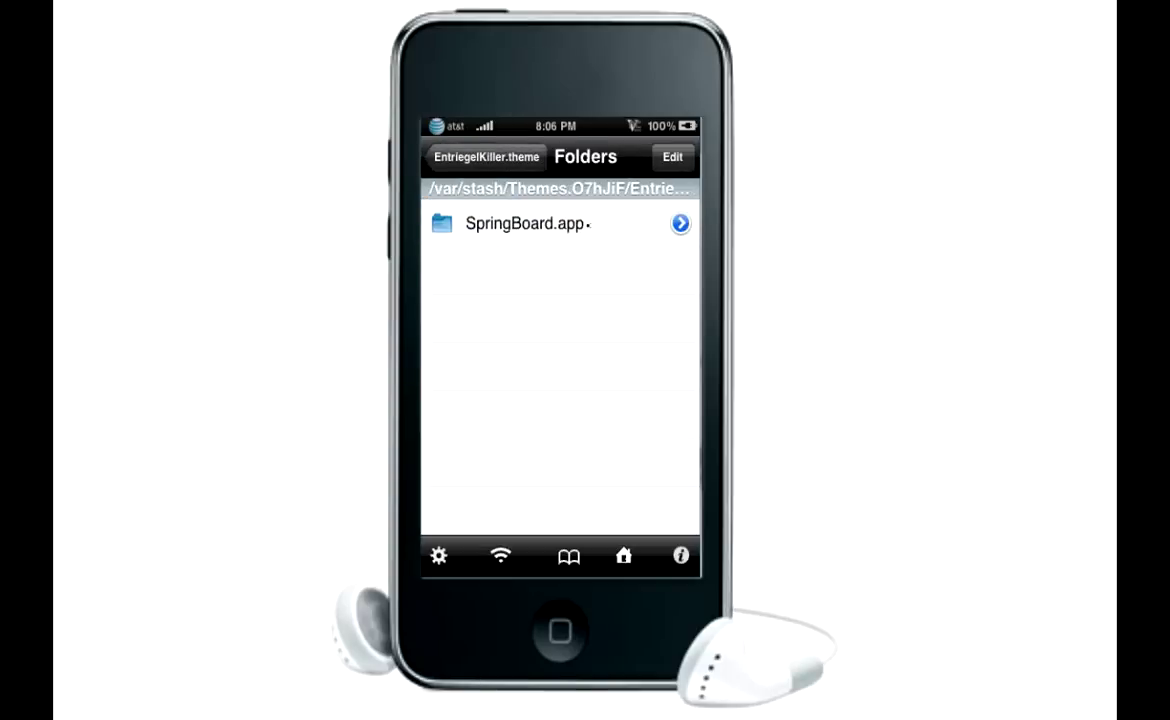
{"action": "left_click", "coordinate": [588, 224]}
{"action": "left_click_drag", "start_coordinate": [530, 410], "coordinate": [536, 463]}
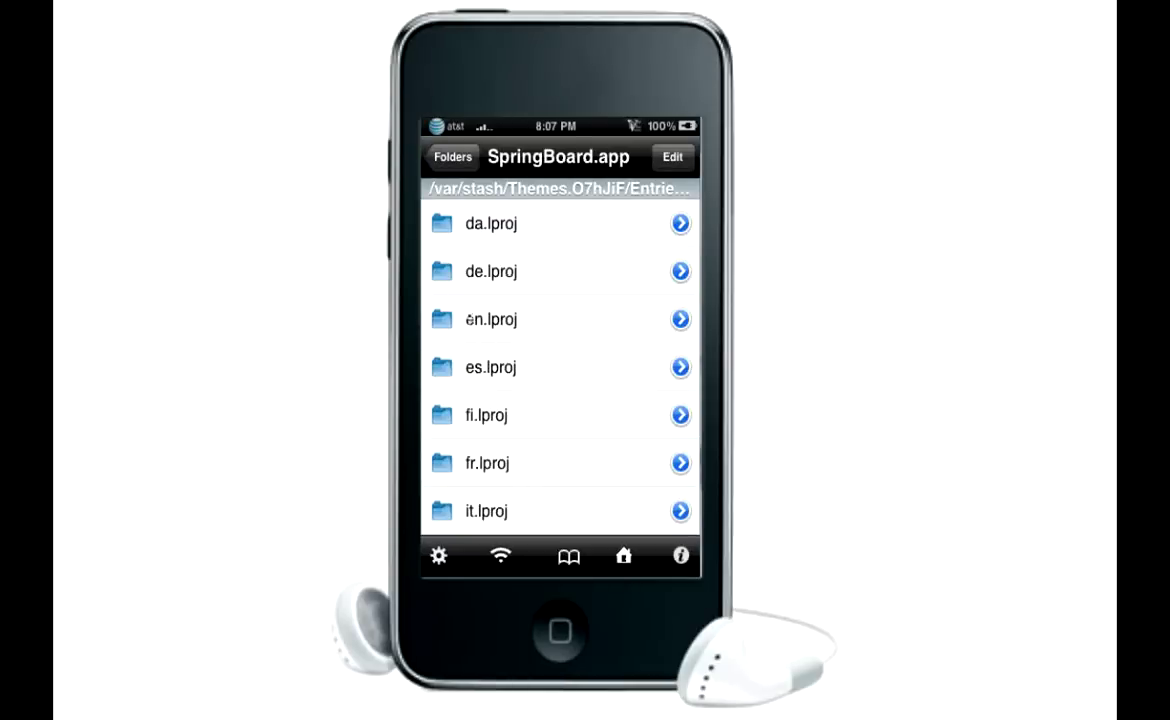
{"action": "left_click", "coordinate": [468, 318]}
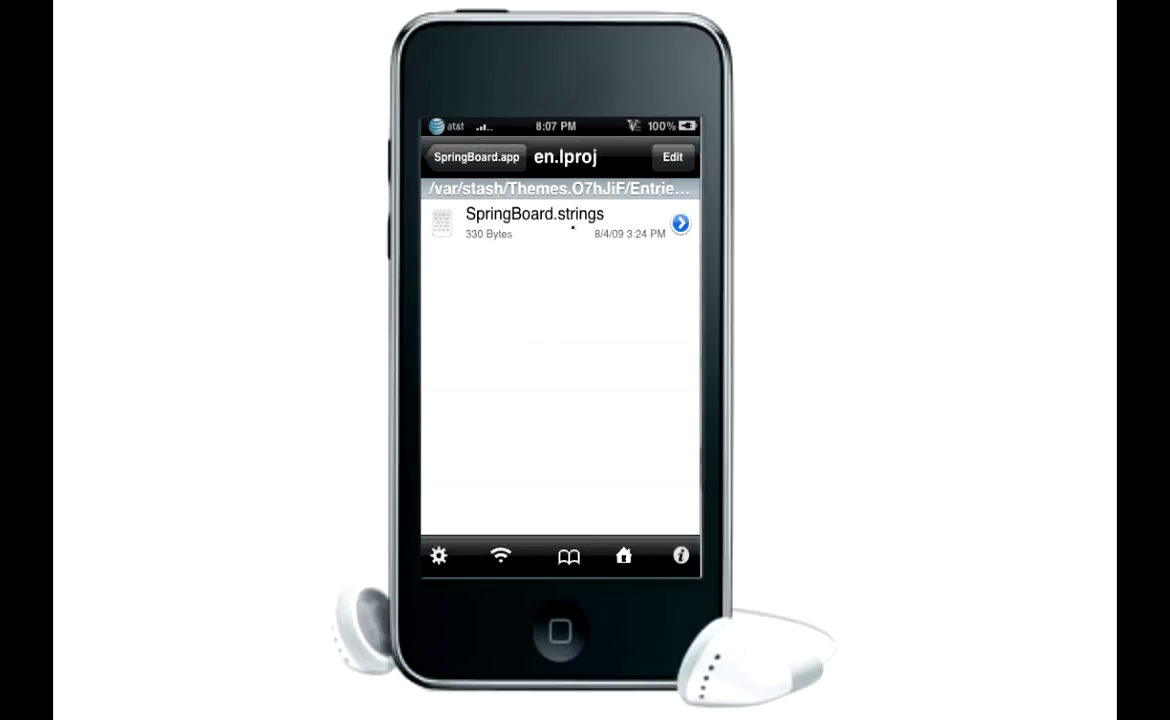
{"action": "left_click", "coordinate": [524, 237]}
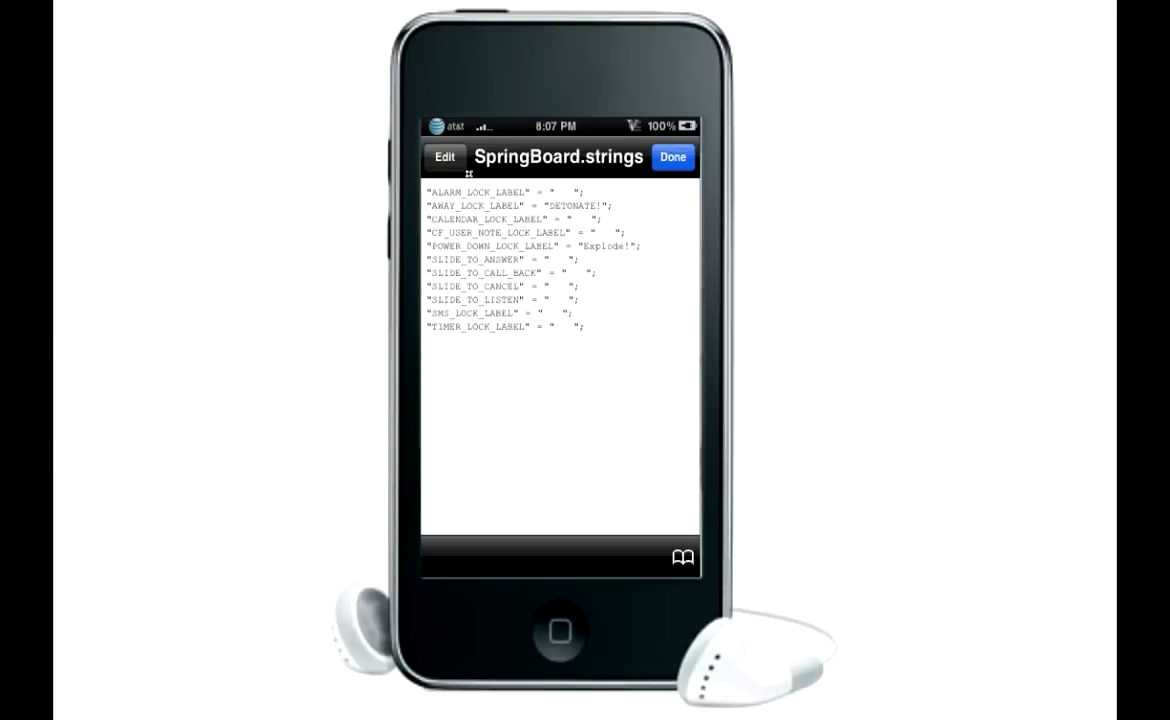
Start editing SpringBoard.strings and delete the word DETONATE from the AWAY_LOCK_LABEL value, keeping its exclamation mark and quotes.
{"action": "left_click", "coordinate": [440, 157]}
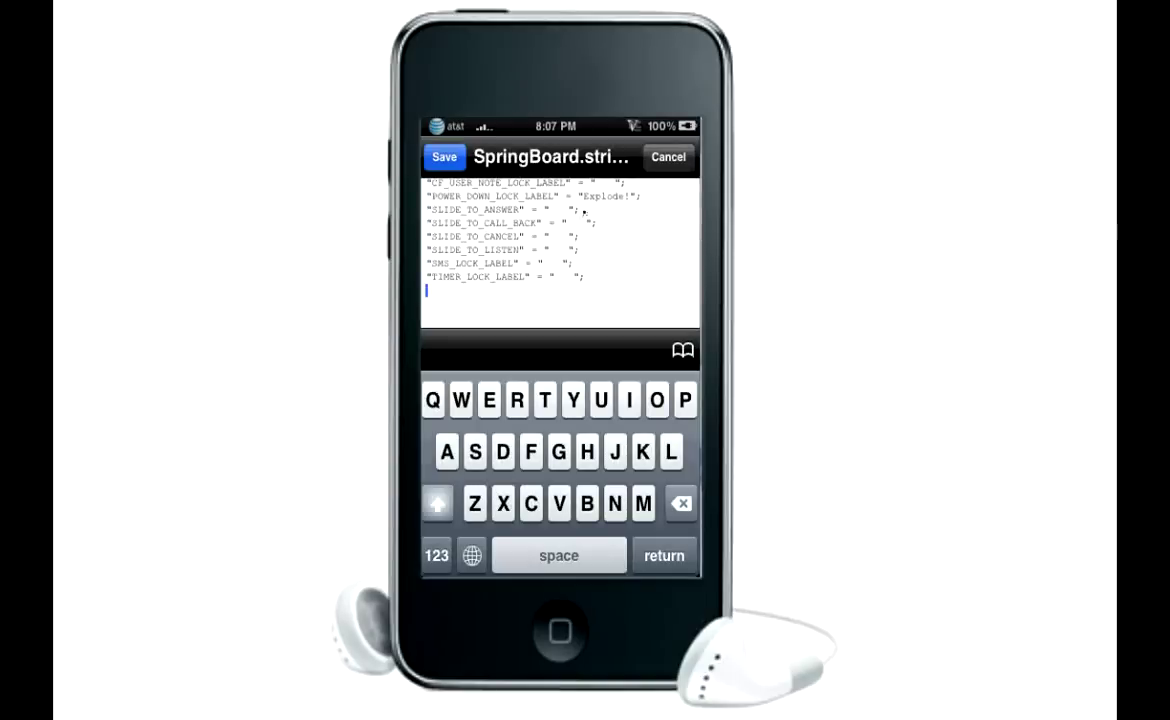
{"action": "left_click_drag", "start_coordinate": [583, 240], "coordinate": [587, 269]}
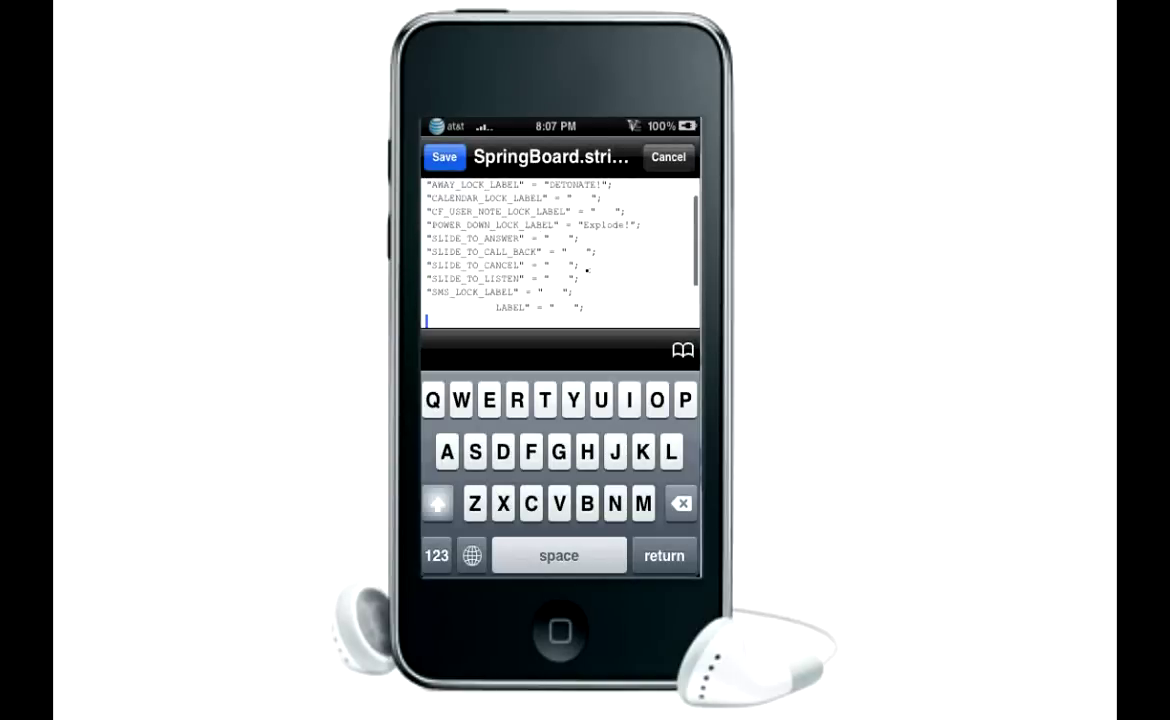
{"action": "left_click", "coordinate": [612, 196]}
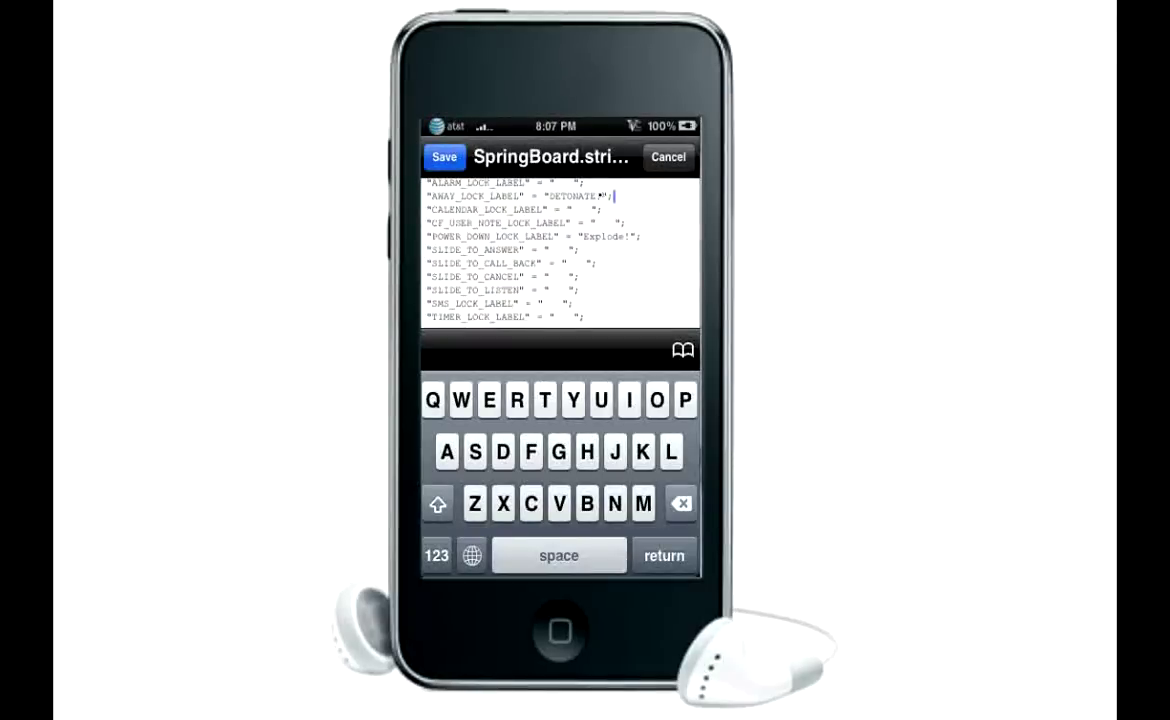
{"action": "left_click_drag", "start_coordinate": [598, 196], "coordinate": [595, 196]}
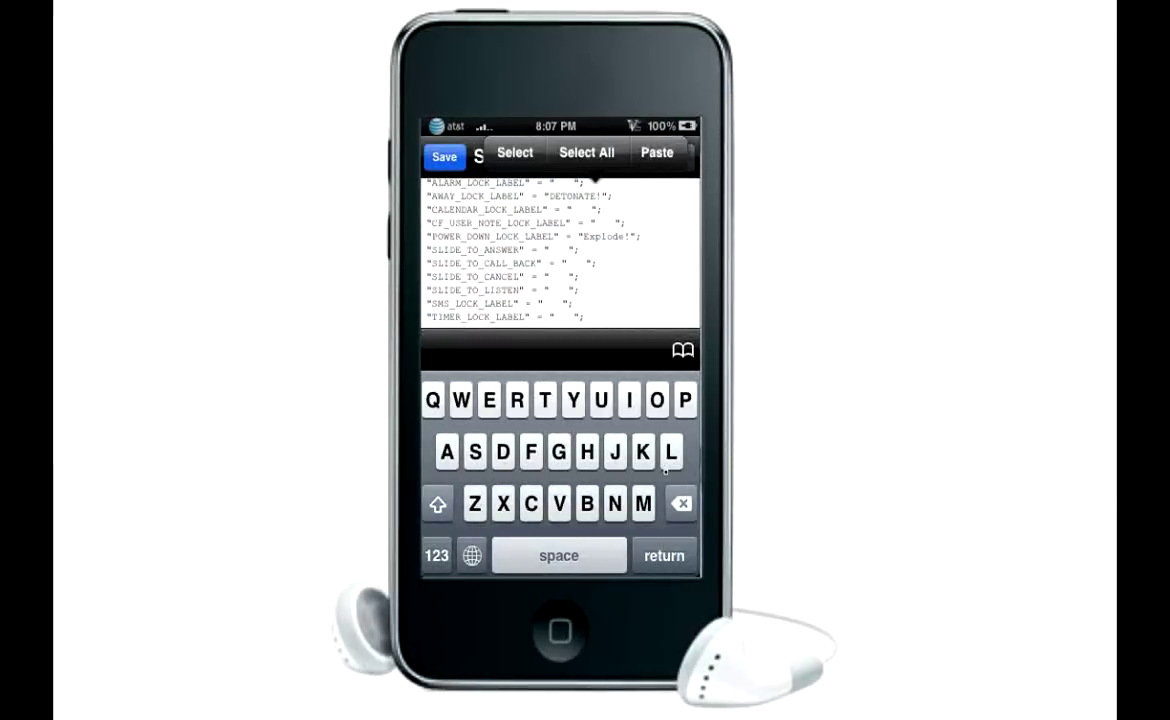
{"action": "left_click", "coordinate": [680, 503]}
{"action": "left_click", "coordinate": [680, 503]}
{"action": "left_click", "coordinate": [680, 503]}
{"action": "left_click", "coordinate": [680, 503]}
{"action": "left_click", "coordinate": [680, 503]}
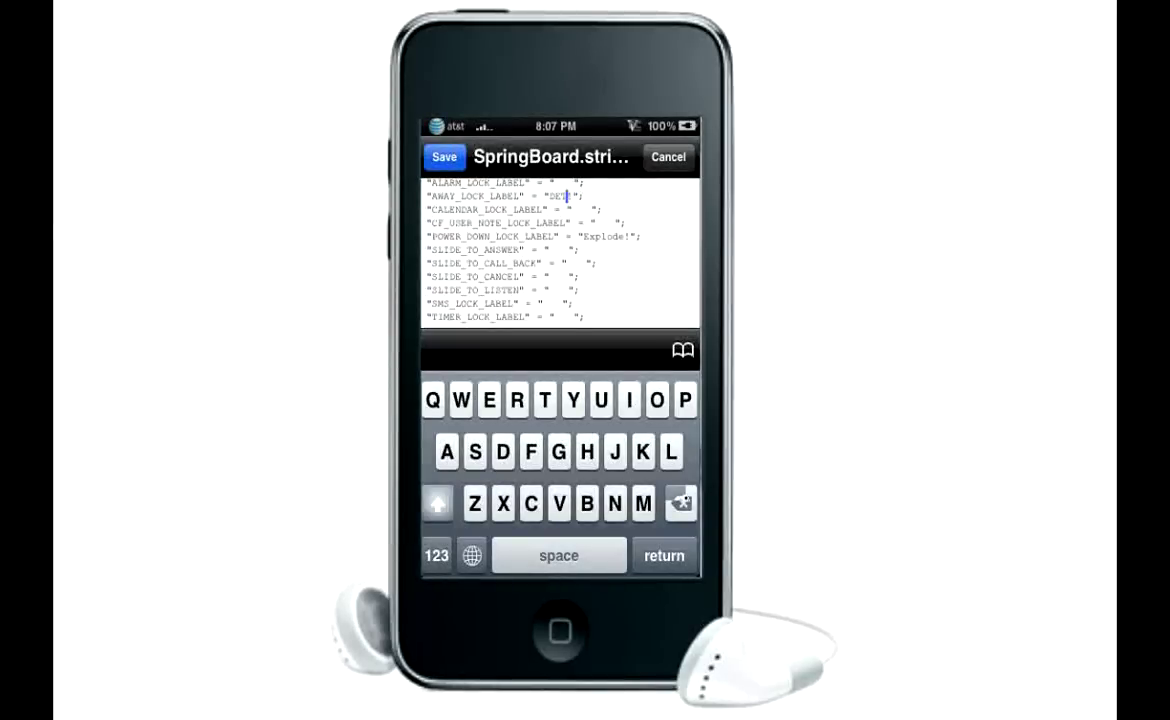
{"action": "left_click", "coordinate": [680, 503]}
{"action": "left_click", "coordinate": [680, 503]}
{"action": "left_click", "coordinate": [680, 503]}
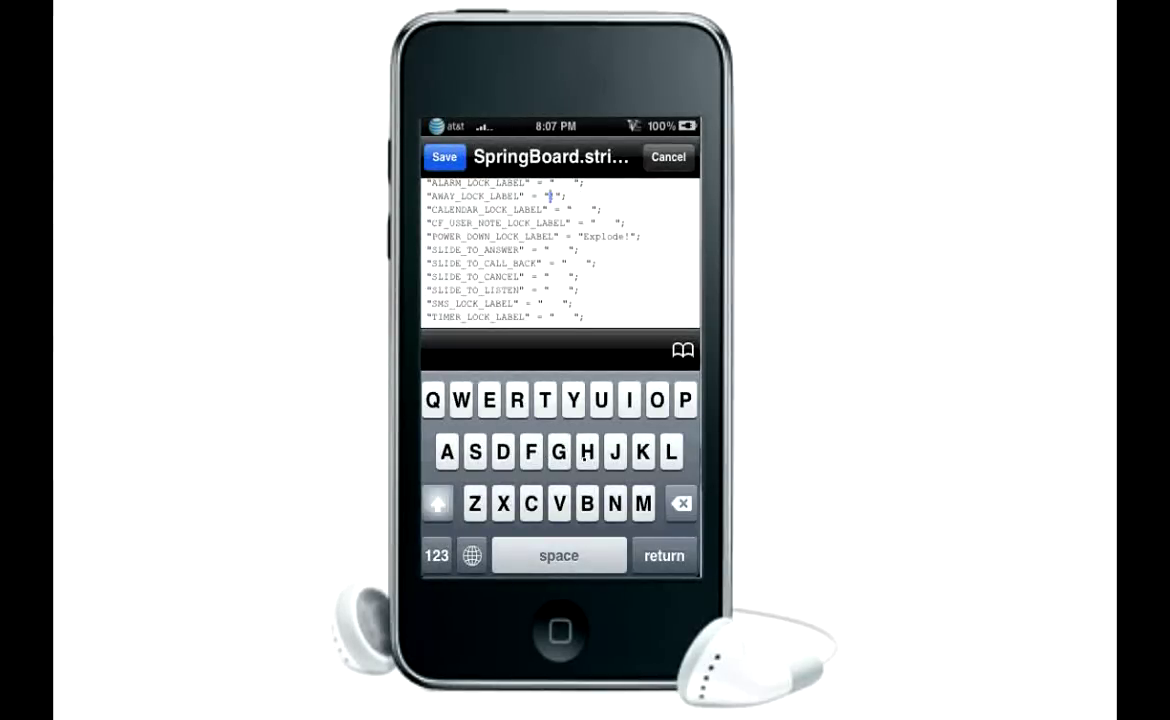
Make the AWAY_LOCK_LABEL value read "Hello!", then save SpringBoard.strings and close the file.
{"action": "type", "text": "He"}
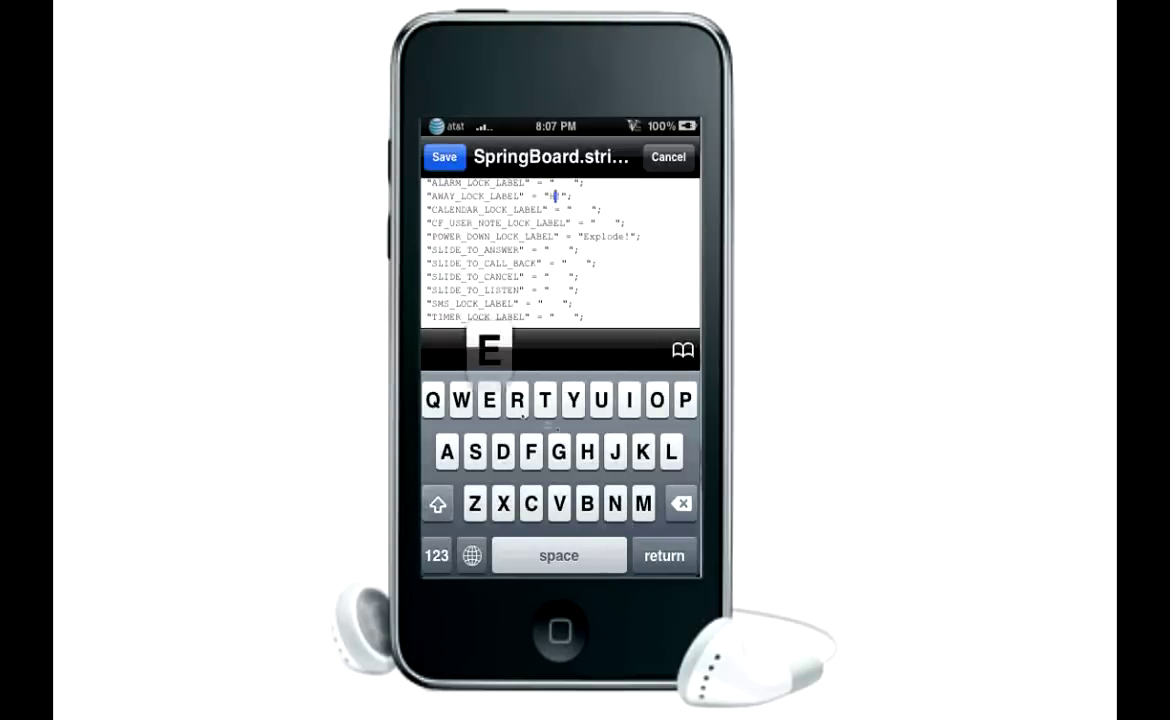
{"action": "type", "text": "l"}
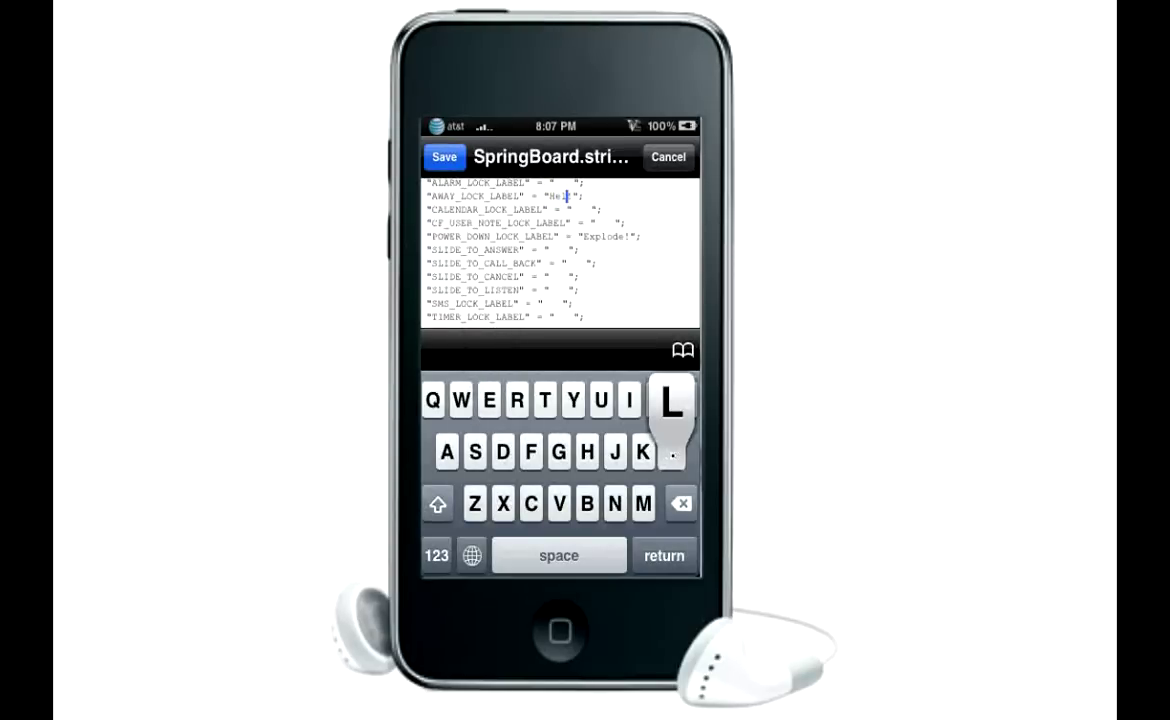
{"action": "type", "text": "l"}
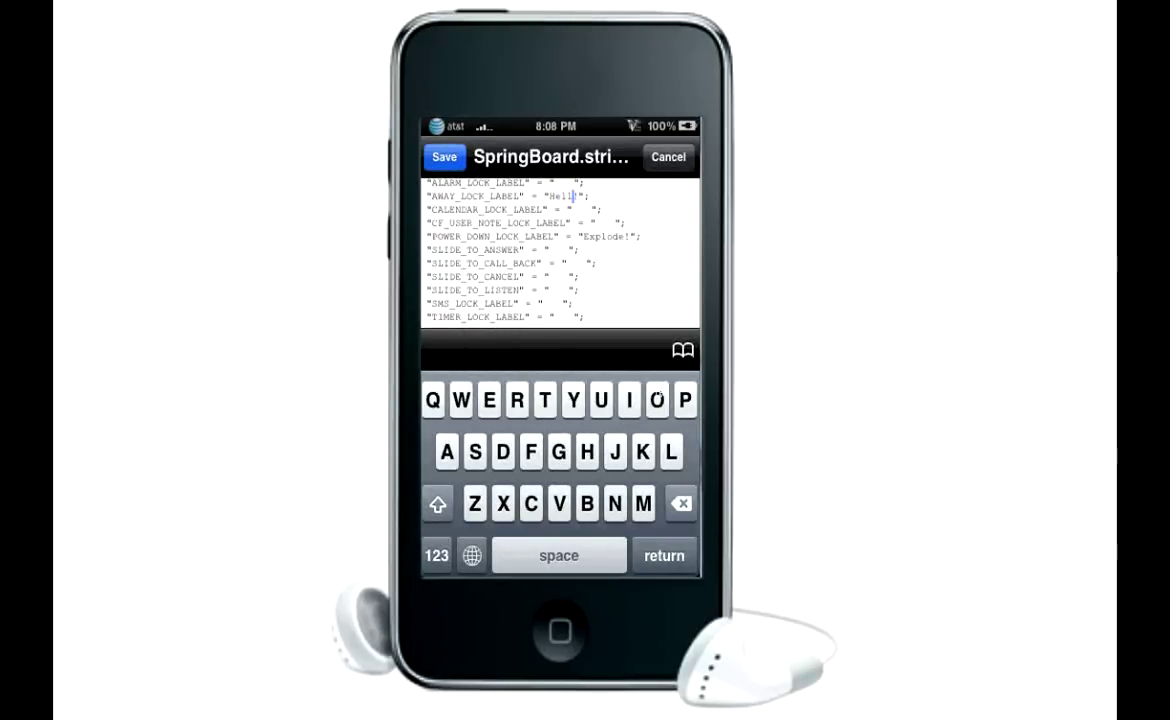
{"action": "type", "text": "o!"}
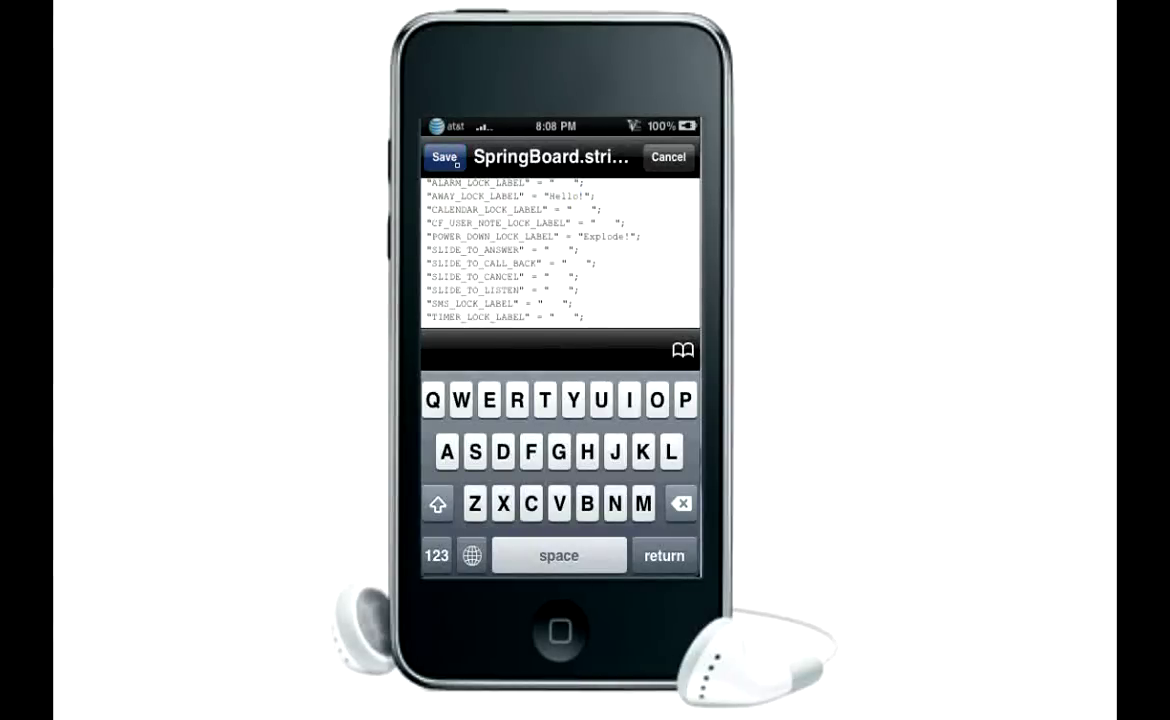
{"action": "left_click", "coordinate": [452, 160]}
{"action": "left_click", "coordinate": [665, 157]}
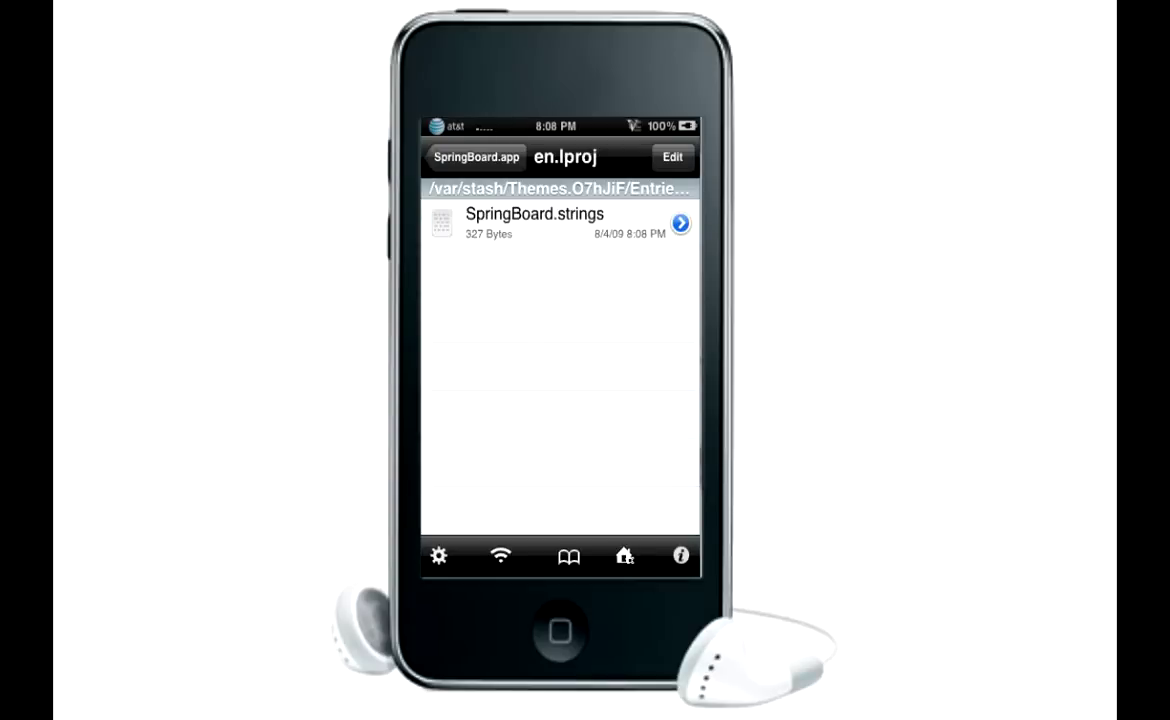
Switch to WinterBoard and check that the EntriegelKiller theme is enabled in the theme list.
{"action": "left_click", "coordinate": [627, 557]}
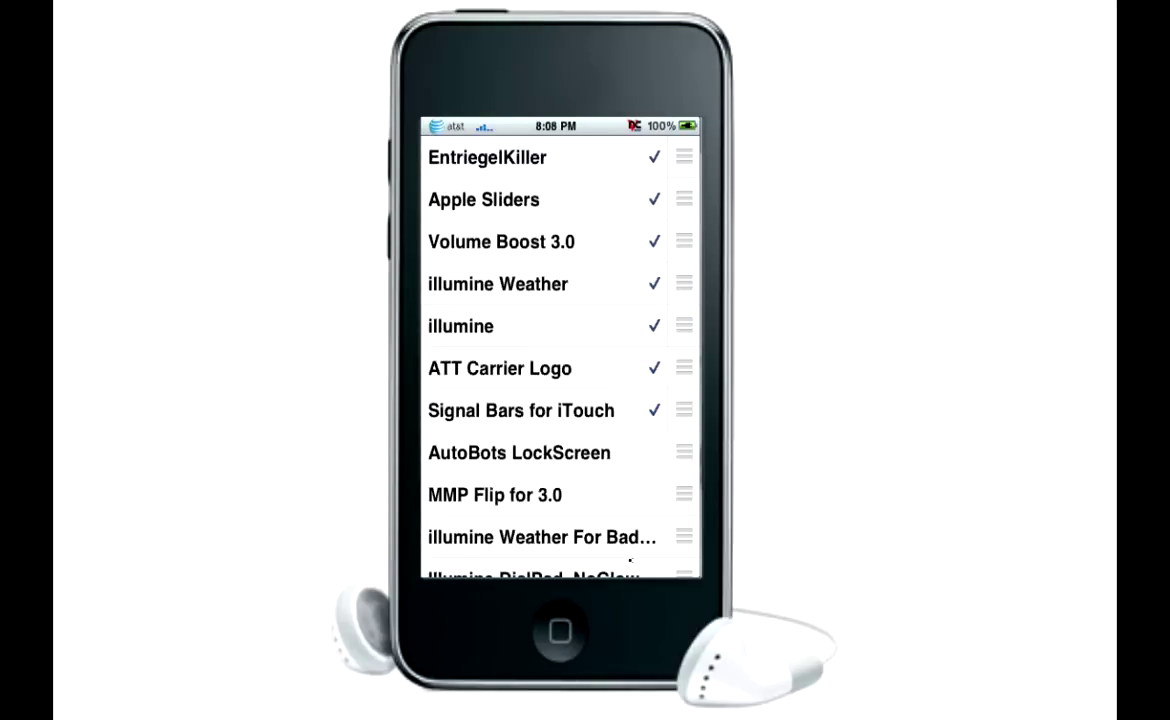
{"action": "left_click", "coordinate": [487, 157]}
{"action": "left_click", "coordinate": [487, 157]}
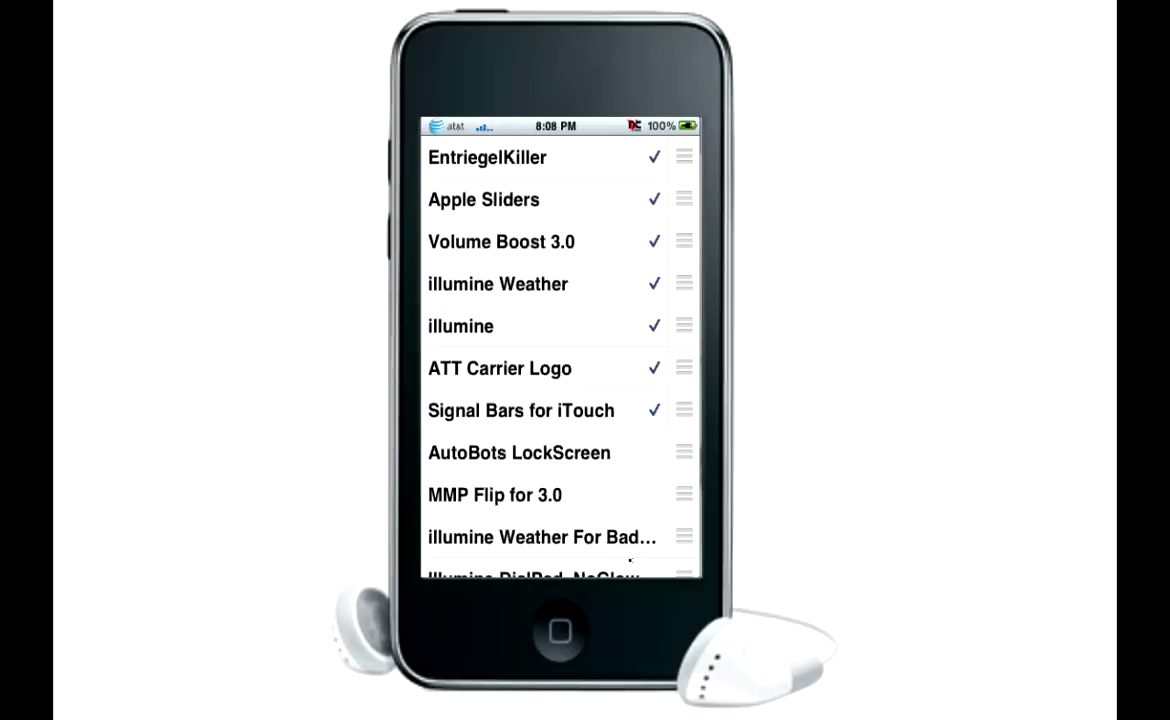